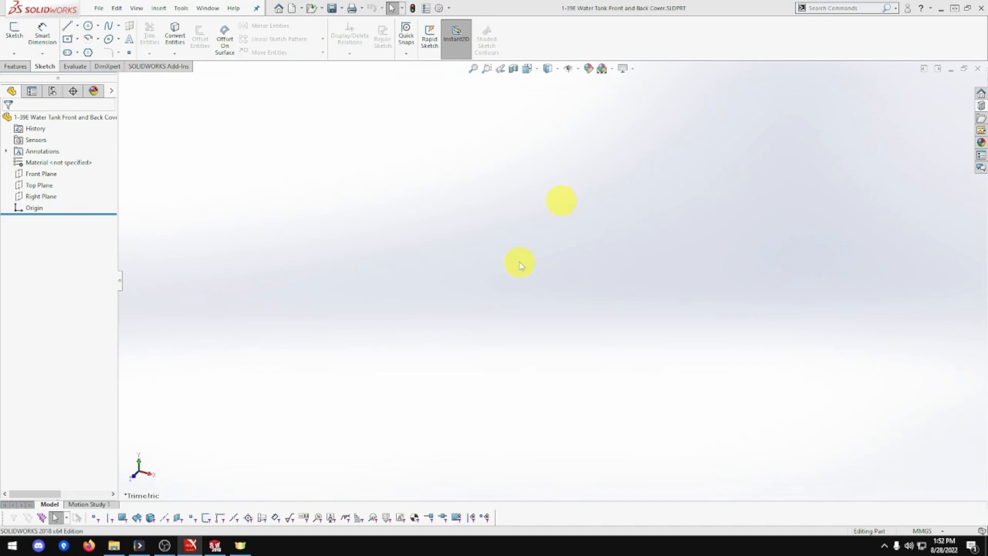
Sketch a center rectangle on the Right Plane, centred on the origin and about 249 by 112 mm
{"action": "right_click", "coordinate": [41, 200]}
{"action": "left_click", "coordinate": [61, 182]}
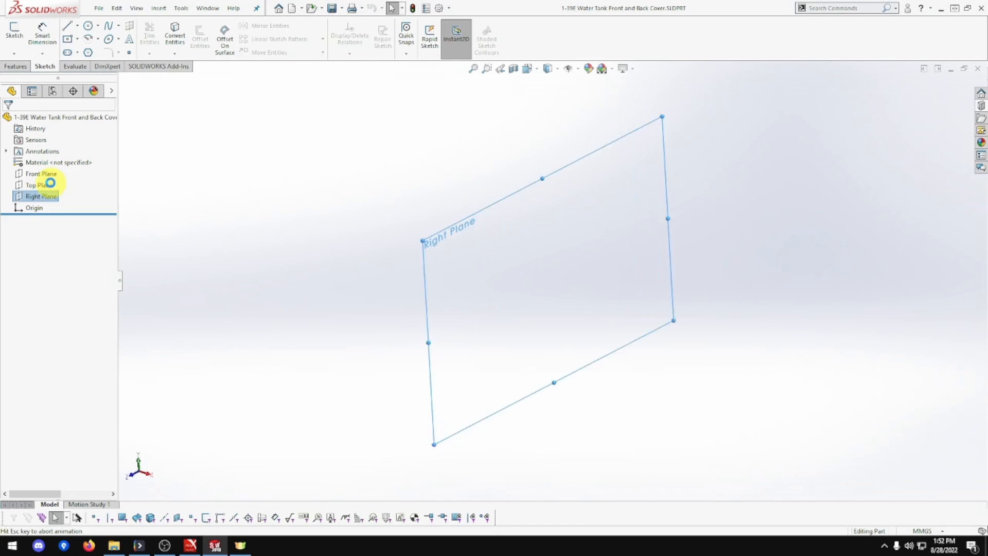
{"action": "left_click", "coordinate": [69, 40]}
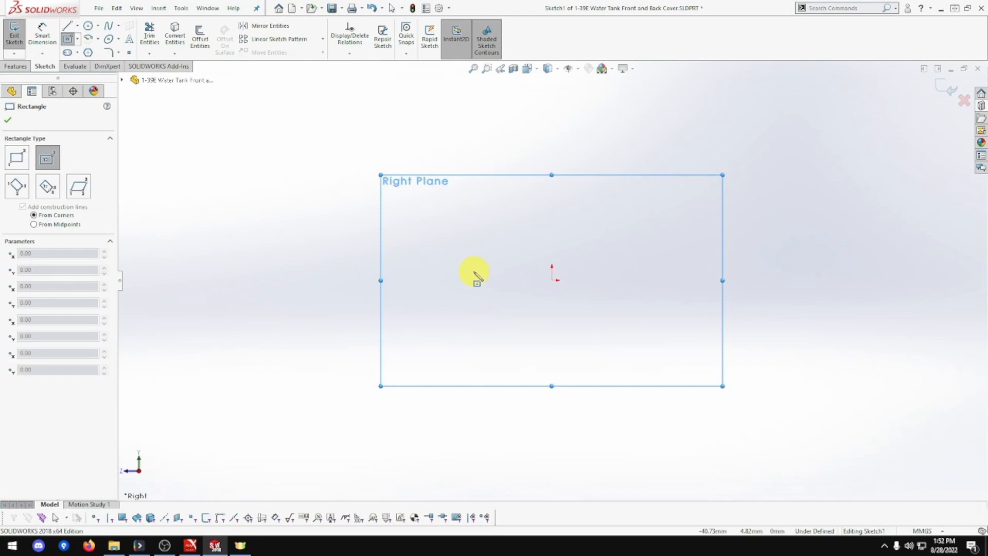
{"action": "left_click", "coordinate": [552, 281]}
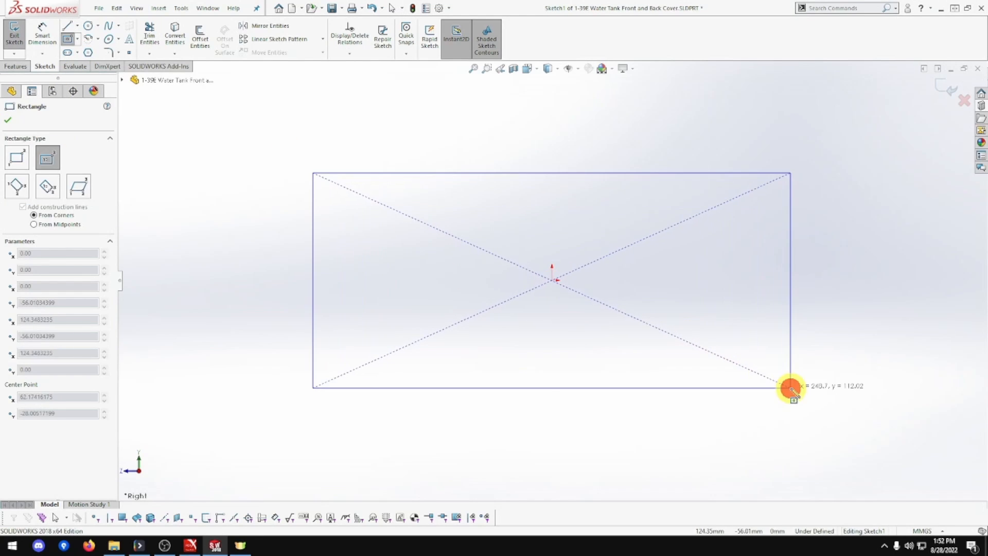
{"action": "left_click", "coordinate": [790, 387]}
Dimension the rectangle's upper horizontal edge and set its length to 589 mm
{"action": "left_click", "coordinate": [42, 53]}
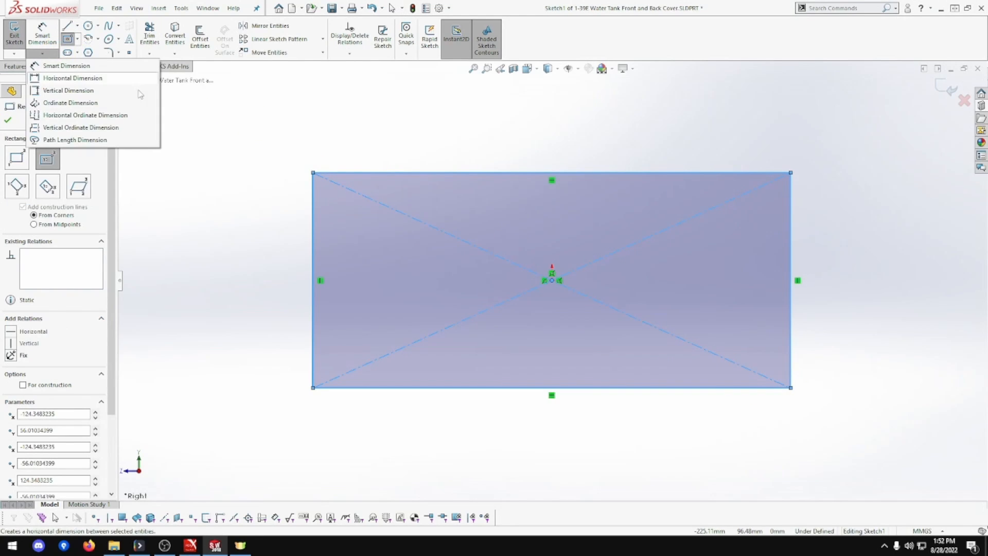
{"action": "left_click", "coordinate": [41, 29]}
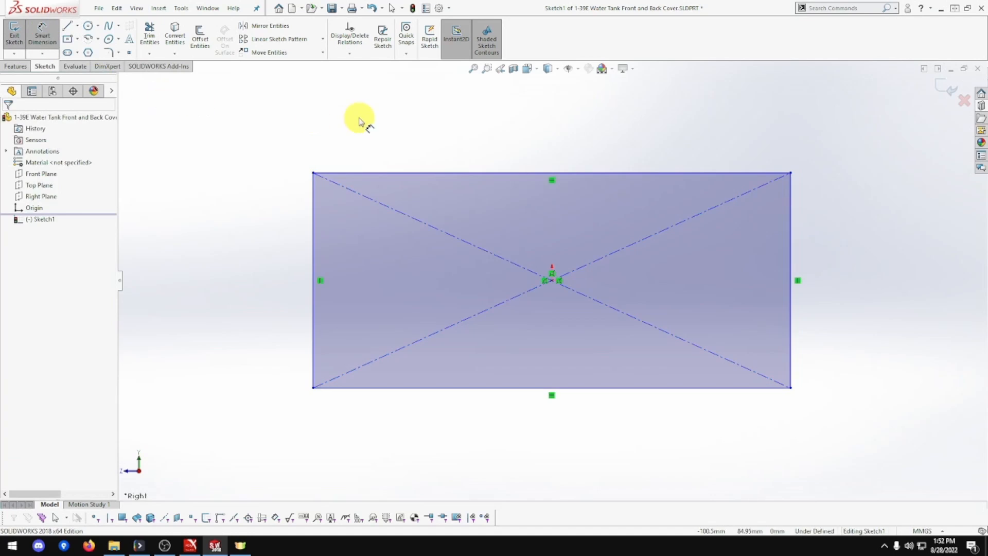
{"action": "left_click", "coordinate": [453, 177]}
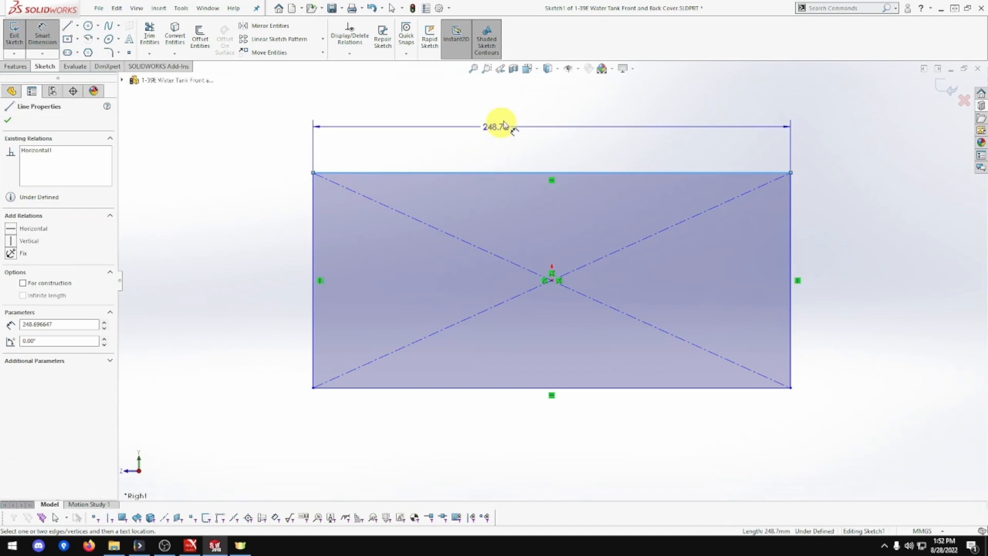
{"action": "left_click", "coordinate": [521, 110]}
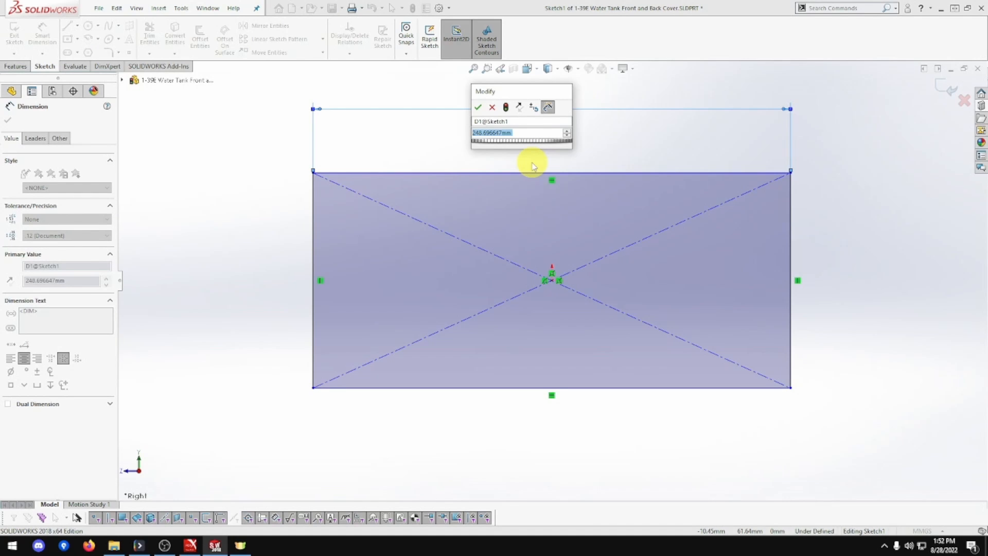
{"action": "type", "text": "589"}
{"action": "key", "text": "Return"}
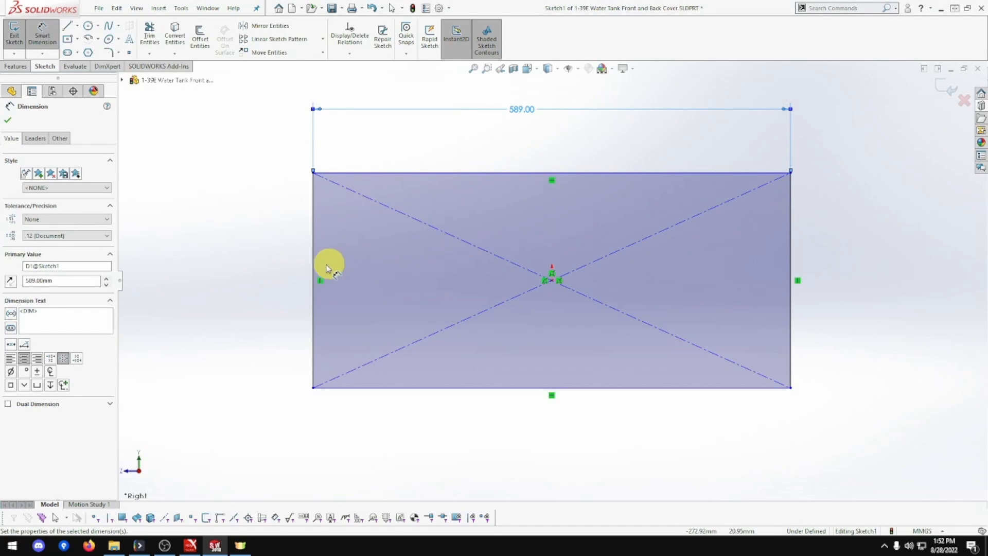
Dimension the rectangle's left vertical edge and set its height to 250 mm
{"action": "left_click", "coordinate": [313, 265]}
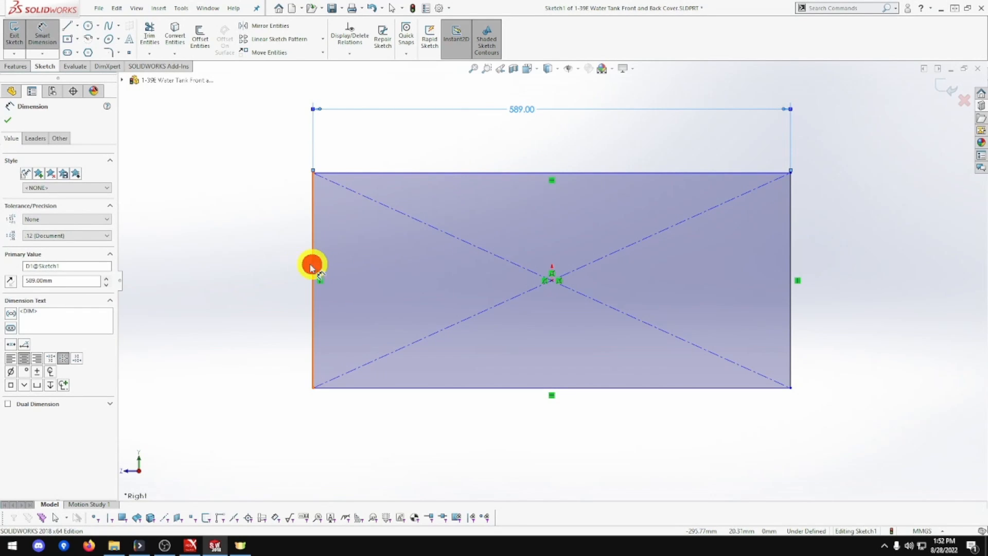
{"action": "left_click", "coordinate": [258, 266]}
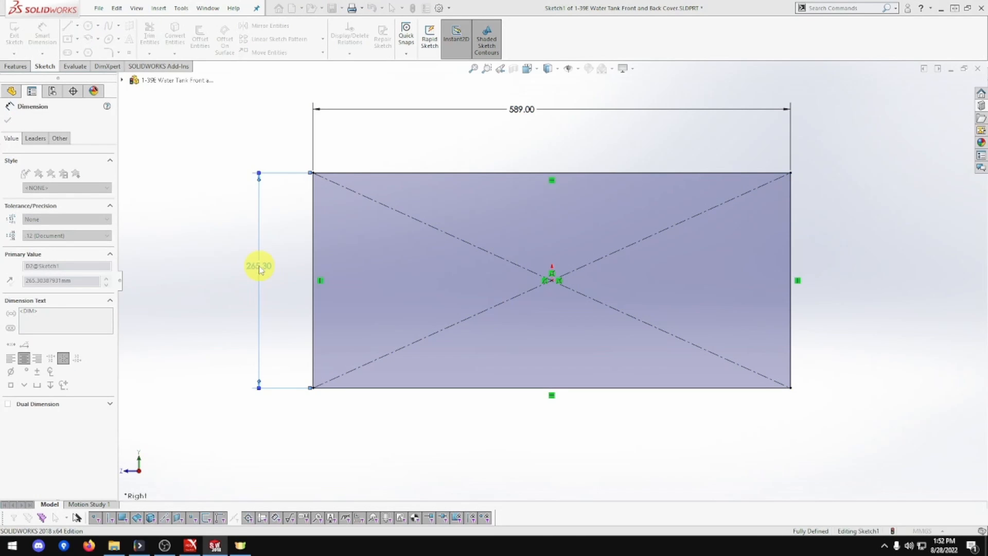
{"action": "type", "text": "250"}
{"action": "key", "text": "Return"}
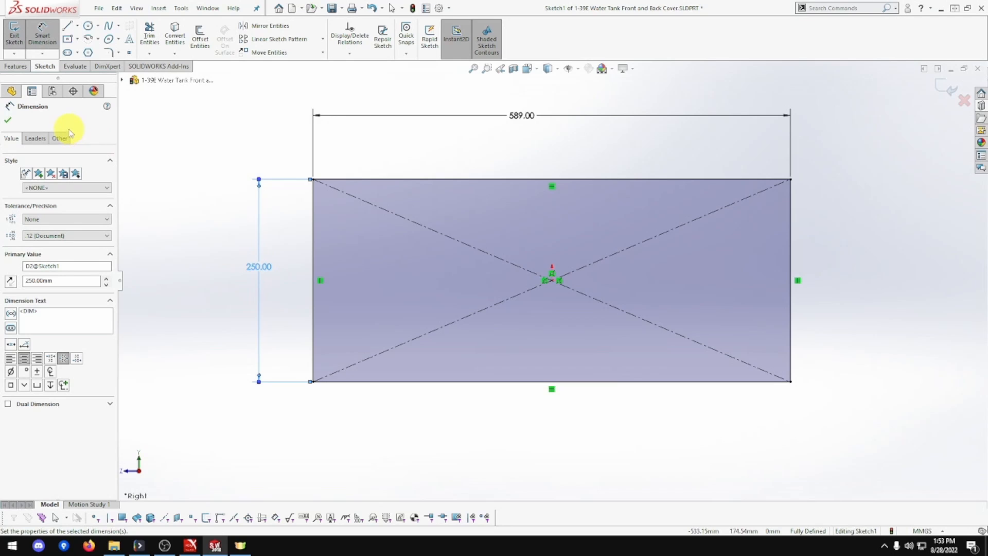
Extrude the rectangle into a plate 2 mm thick using the Mid Plane end condition
{"action": "left_click", "coordinate": [15, 66]}
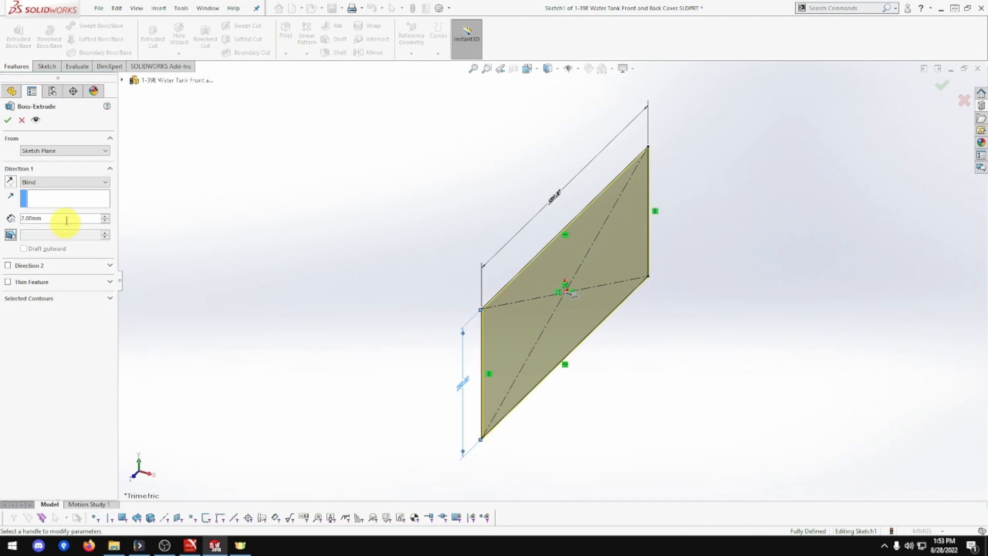
{"action": "left_click", "coordinate": [66, 184]}
{"action": "left_click", "coordinate": [51, 227]}
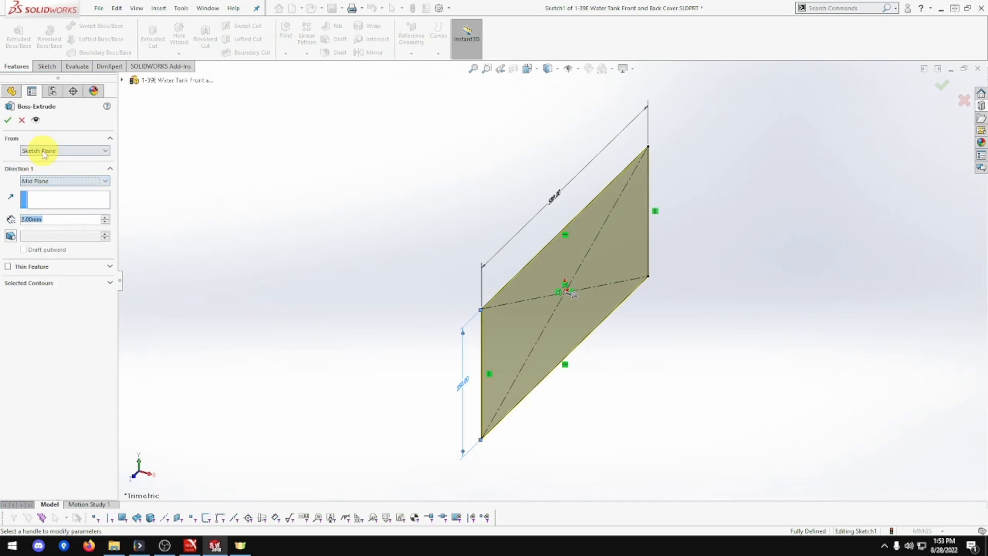
{"action": "left_click", "coordinate": [8, 120]}
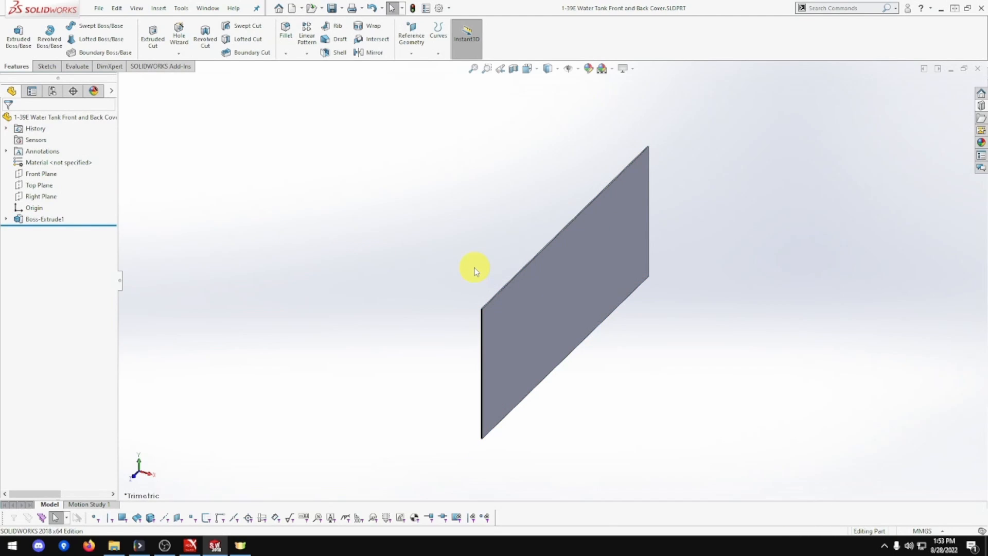
Place a Hole Wizard point on the plate's large face, about 35 mm from the left edge and 12 mm below the upper edge
{"action": "right_click", "coordinate": [524, 279]}
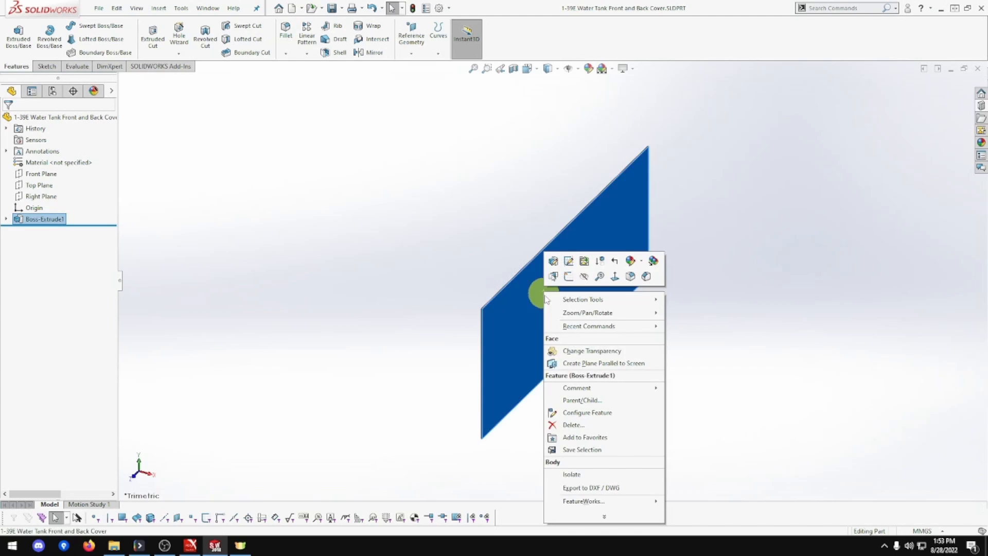
{"action": "left_click", "coordinate": [610, 277]}
{"action": "left_click", "coordinate": [553, 149]}
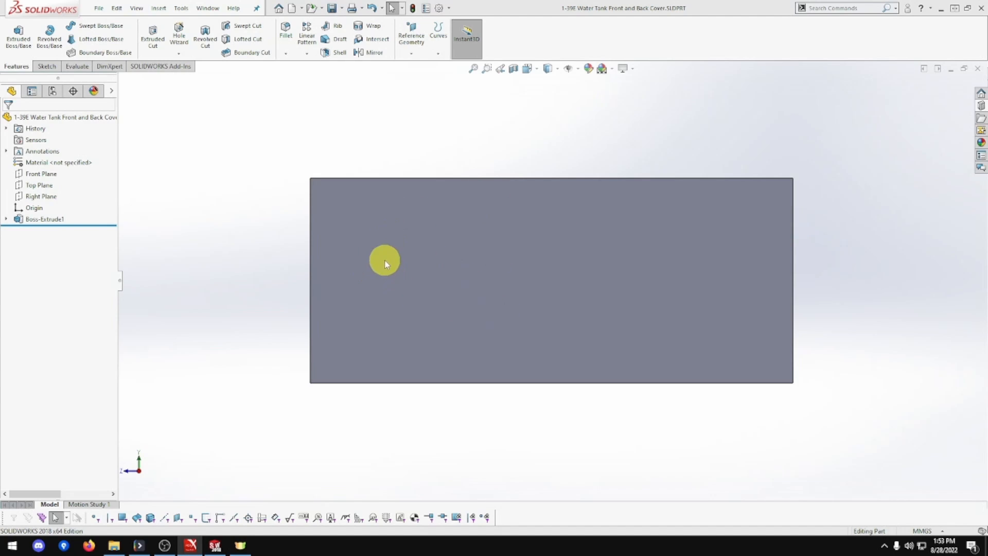
{"action": "left_click", "coordinate": [179, 53]}
{"action": "left_click", "coordinate": [190, 61]}
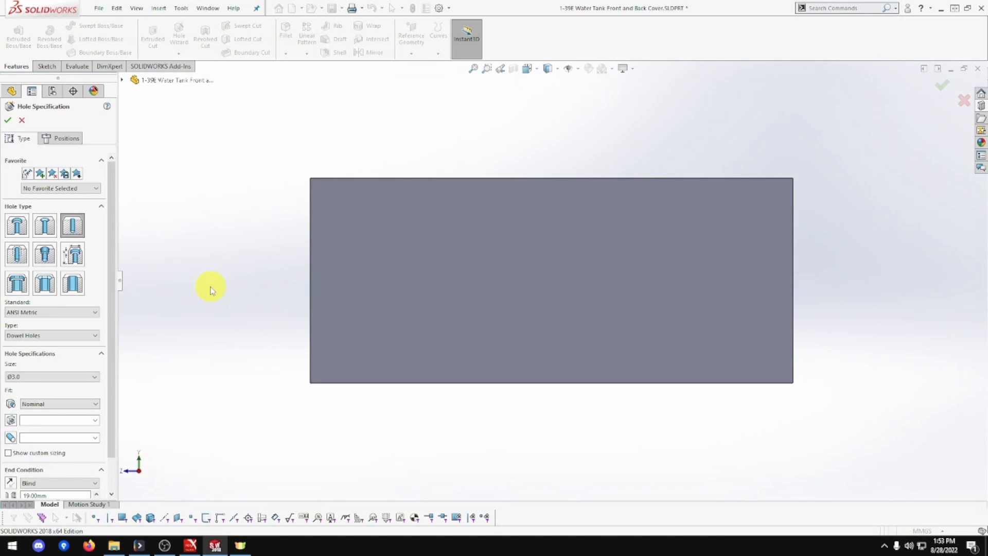
{"action": "scroll", "coordinate": [440, 210], "scroll_direction": "down", "scroll_amount": 2}
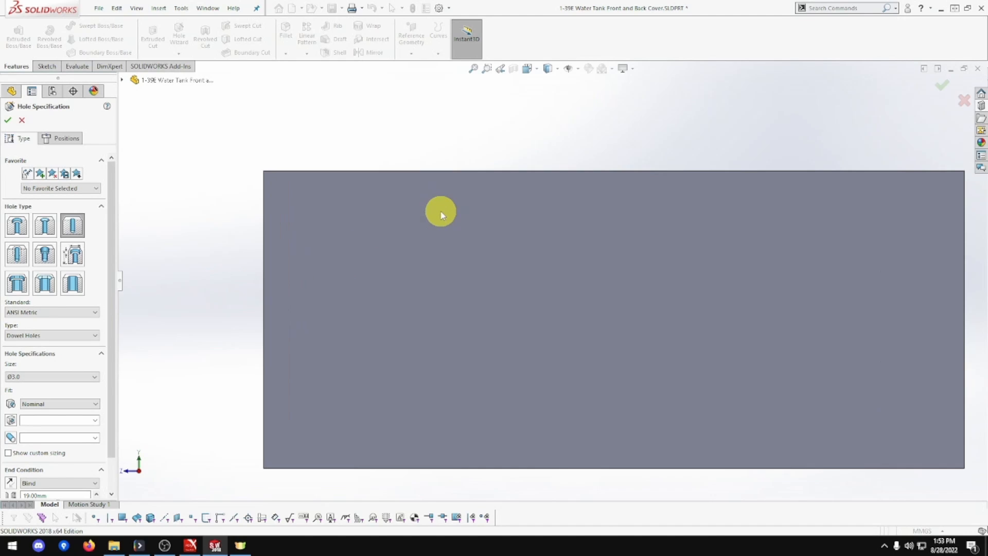
{"action": "scroll", "coordinate": [440, 210], "scroll_direction": "up", "scroll_amount": 1}
{"action": "scroll", "coordinate": [870, 229], "scroll_direction": "down", "scroll_amount": 1}
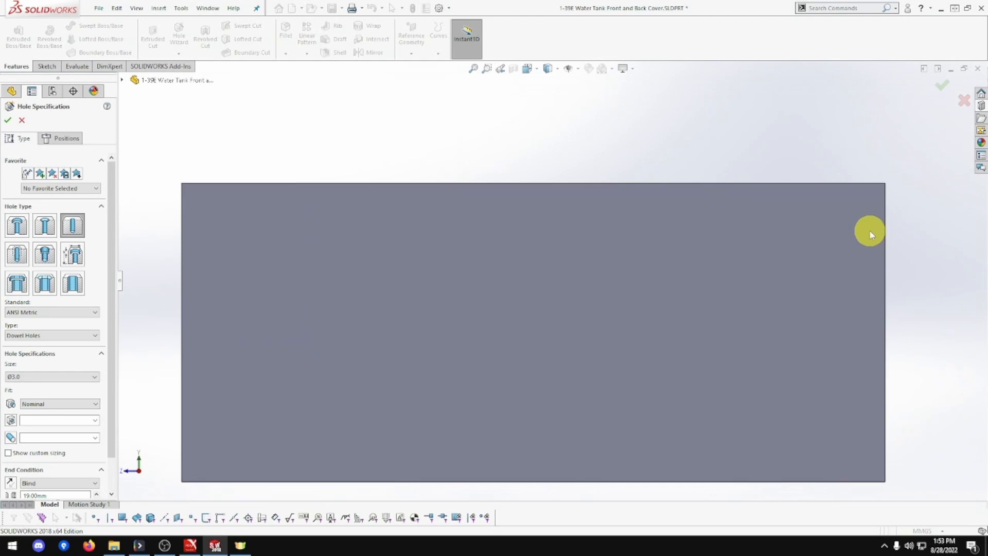
{"action": "scroll", "coordinate": [601, 221], "scroll_direction": "down", "scroll_amount": 1}
{"action": "scroll", "coordinate": [601, 222], "scroll_direction": "up", "scroll_amount": 1}
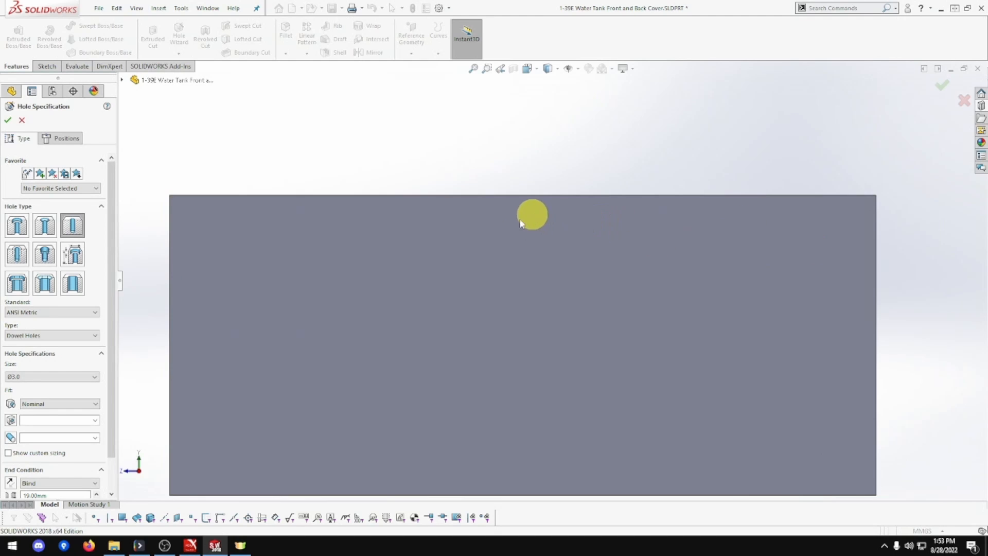
{"action": "scroll", "coordinate": [483, 128], "scroll_direction": "up", "scroll_amount": 2}
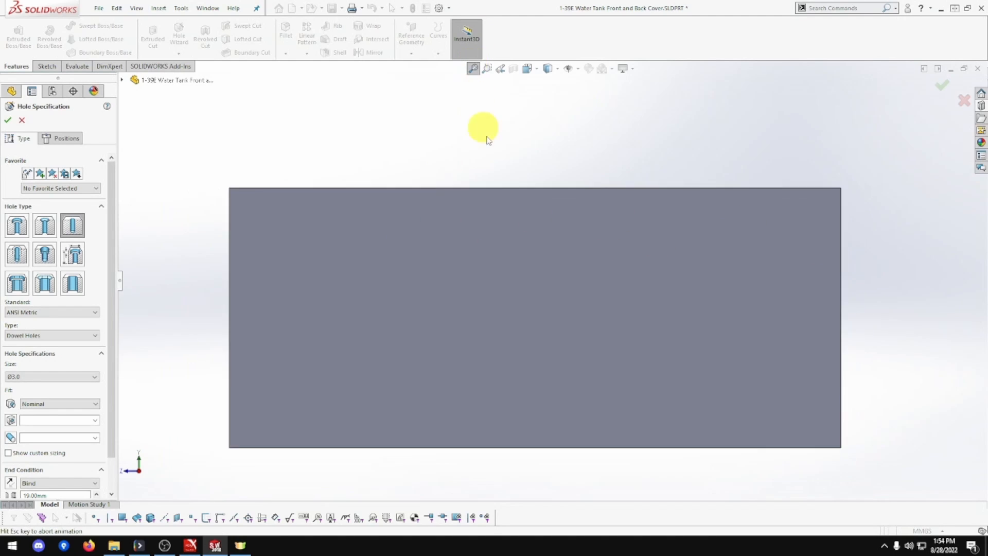
{"action": "scroll", "coordinate": [534, 175], "scroll_direction": "down", "scroll_amount": 1}
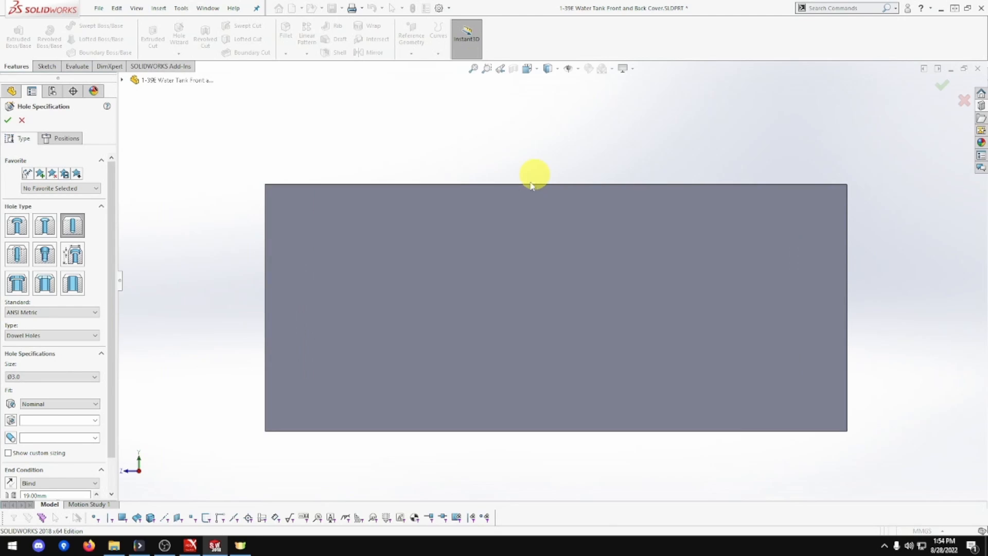
{"action": "scroll", "coordinate": [517, 242], "scroll_direction": "down", "scroll_amount": 1}
{"action": "scroll", "coordinate": [517, 242], "scroll_direction": "down", "scroll_amount": 1}
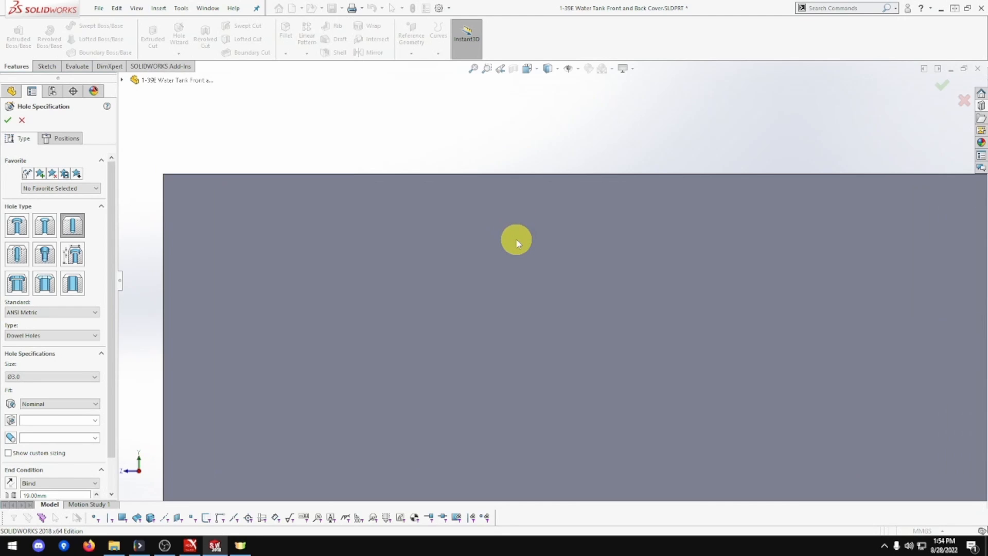
{"action": "left_click", "coordinate": [70, 140]}
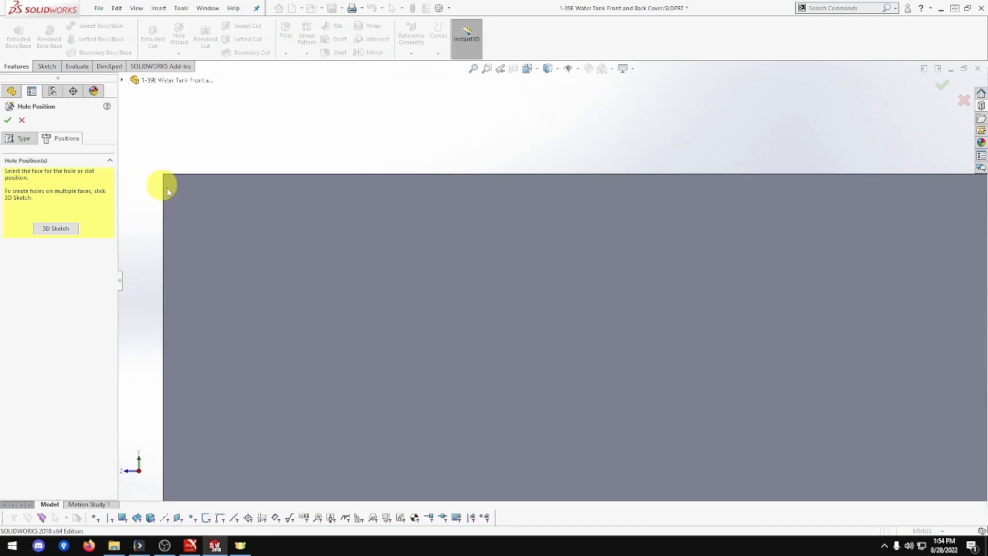
{"action": "left_click", "coordinate": [209, 194]}
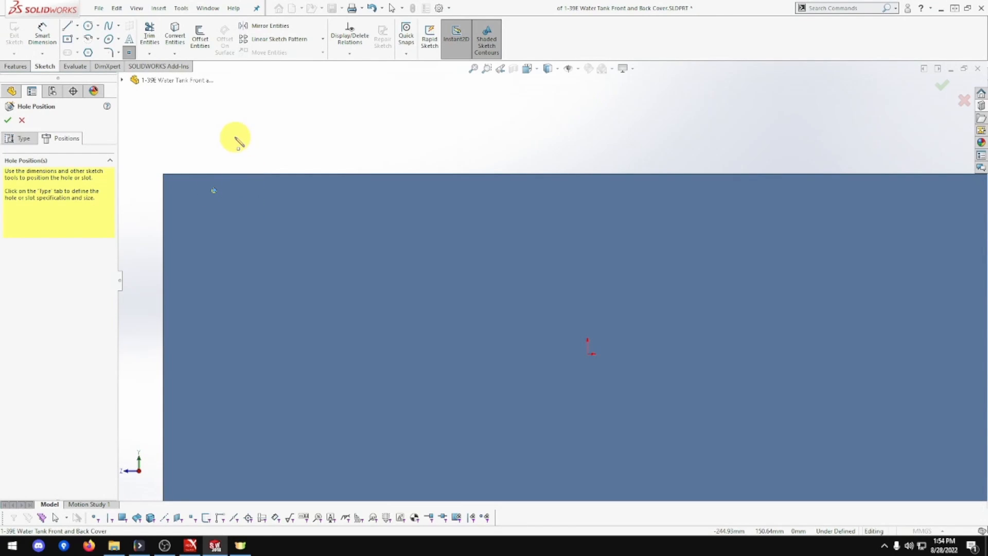
{"action": "right_click", "coordinate": [152, 128]}
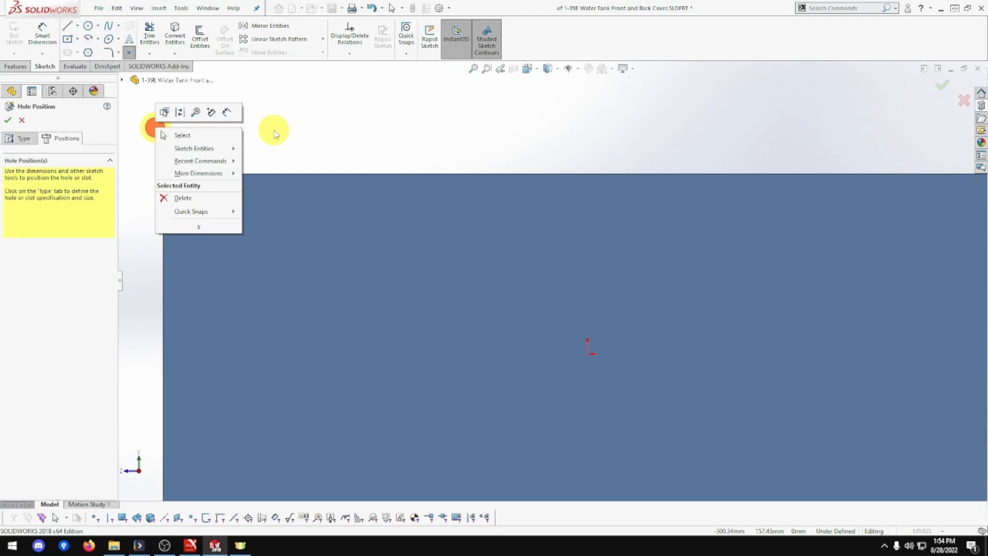
{"action": "key", "text": "Escape"}
{"action": "key", "text": "Escape"}
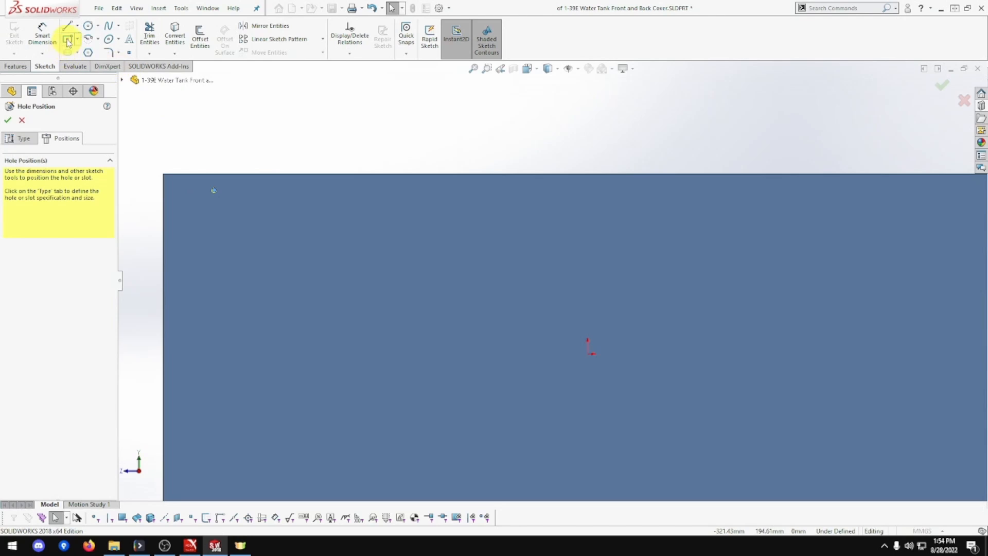
Dimension the hole point from the plate's upper edge and set the distance to 6 mm
{"action": "left_click", "coordinate": [43, 34]}
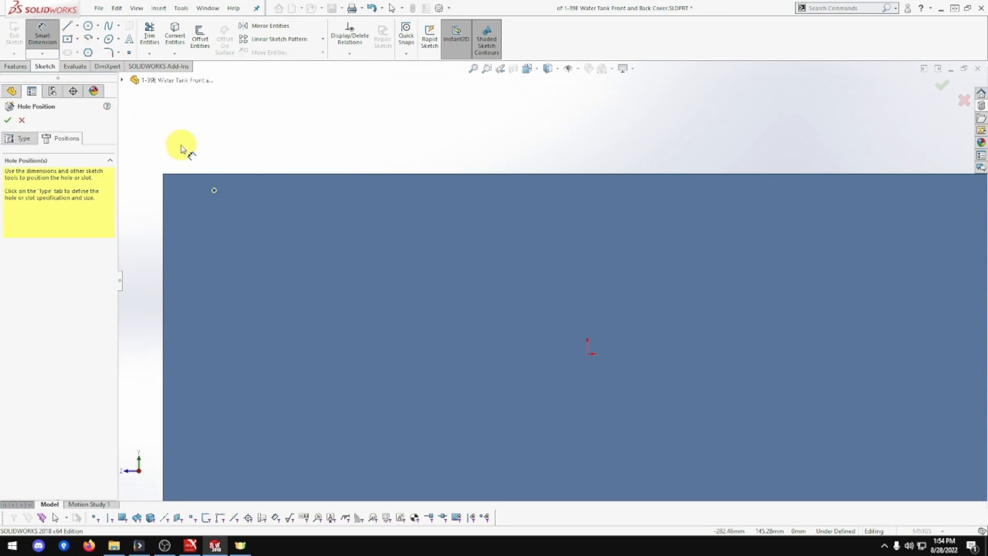
{"action": "left_click", "coordinate": [216, 182]}
{"action": "left_click", "coordinate": [216, 175]}
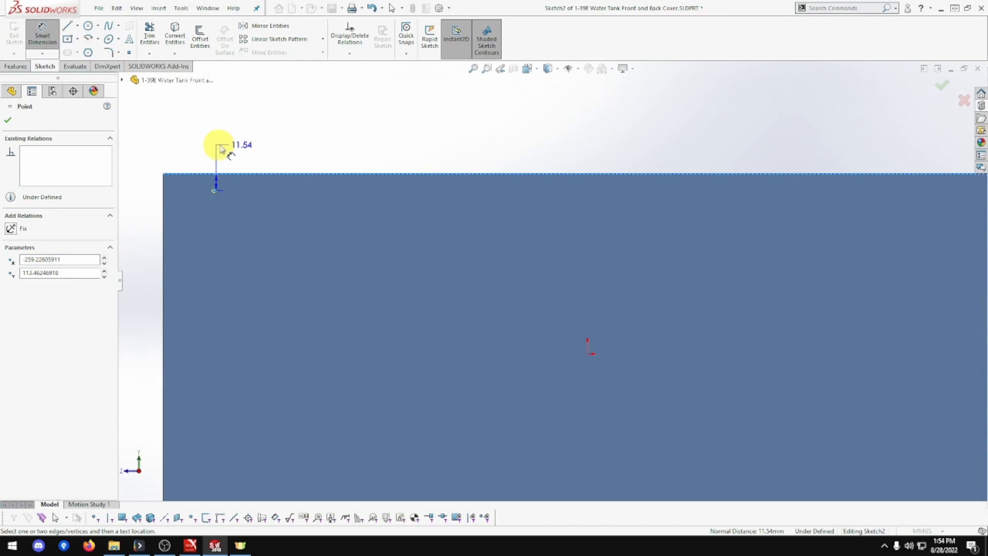
{"action": "left_click", "coordinate": [231, 148]}
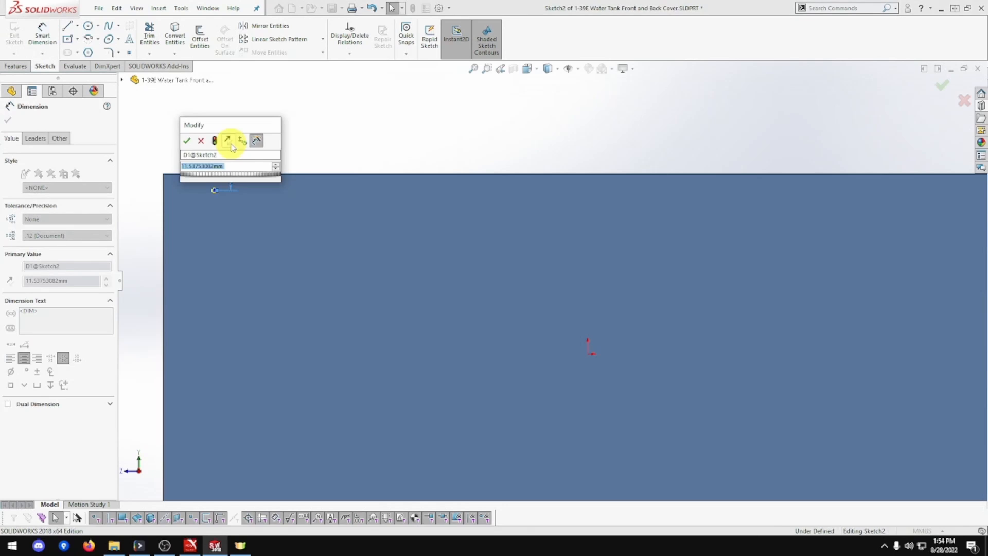
{"action": "key", "text": "Return"}
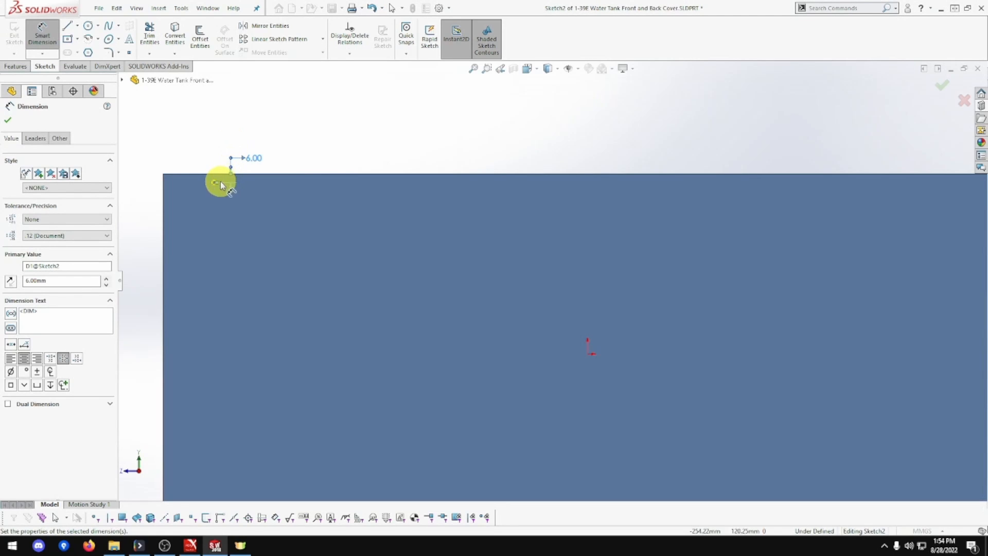
Dimension the hole point from the plate's left edge and set the distance to 35 mm
{"action": "left_click", "coordinate": [214, 183]}
{"action": "left_click", "coordinate": [164, 186]}
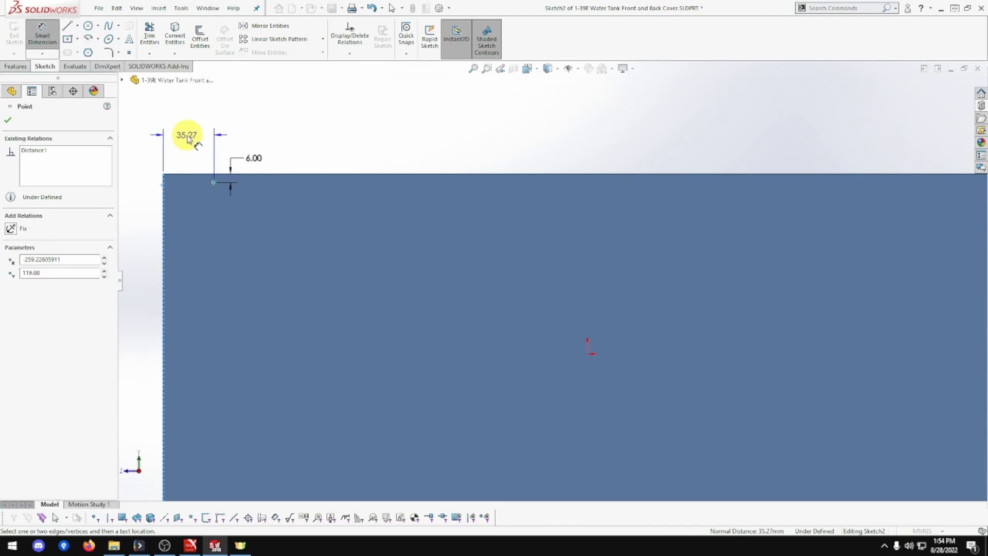
{"action": "left_click", "coordinate": [187, 139]}
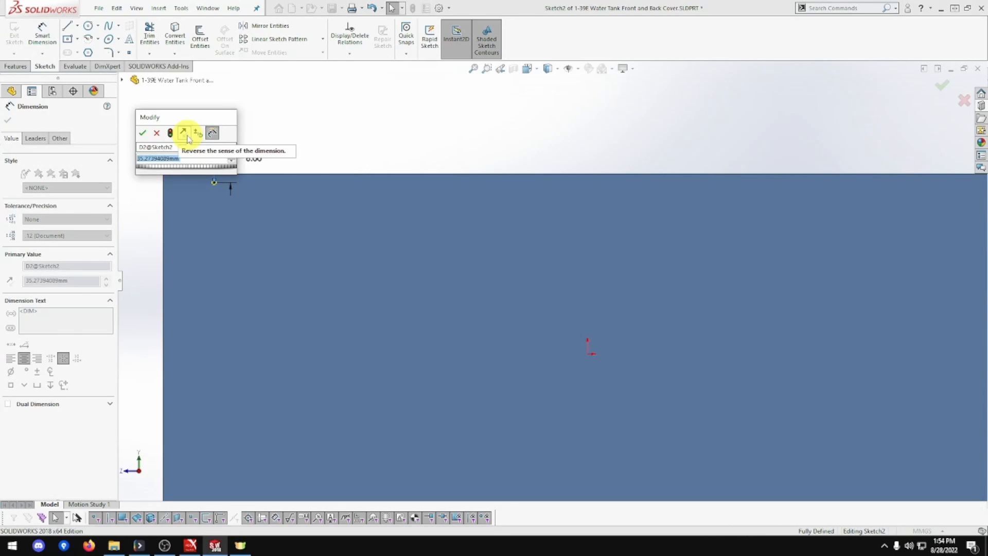
{"action": "type", "text": "35"}
{"action": "key", "text": "Return"}
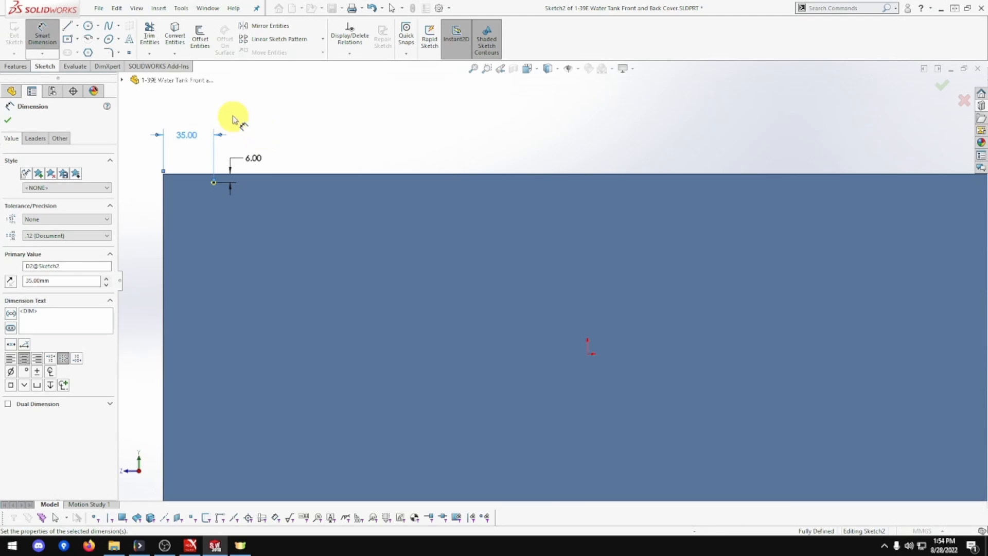
{"action": "key", "text": "Escape"}
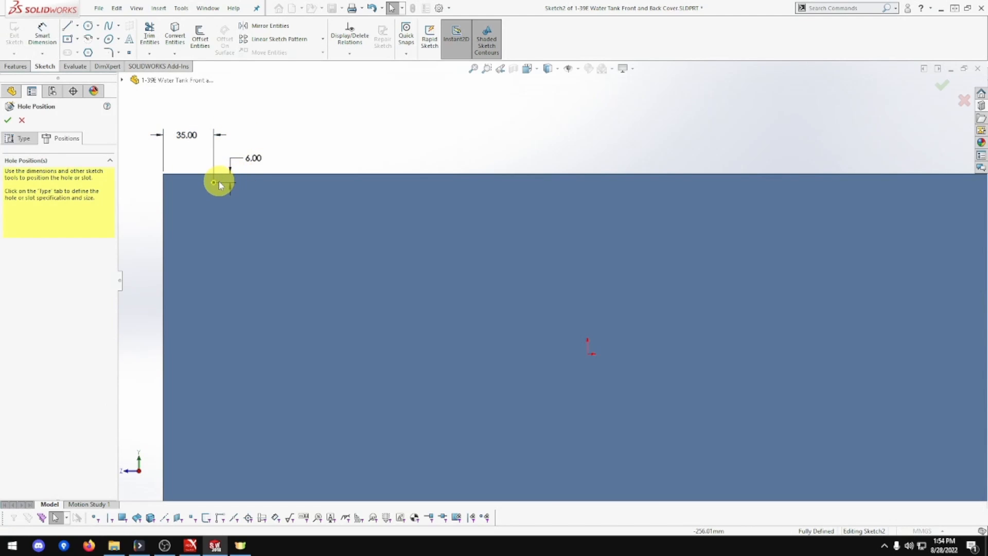
Pattern the hole point linearly along the X-axis with 22 instances spaced 25 mm apart
{"action": "left_click", "coordinate": [215, 184]}
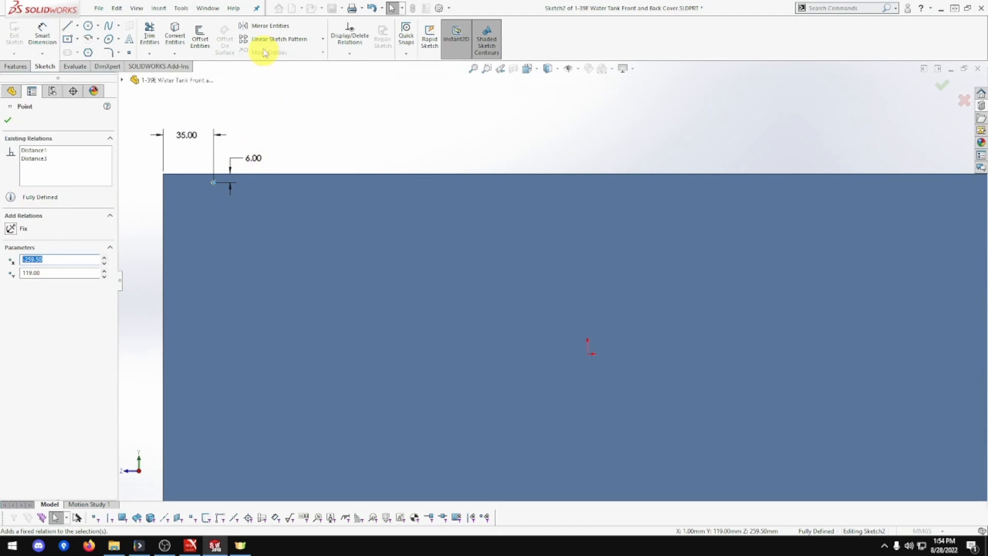
{"action": "left_click", "coordinate": [302, 42]}
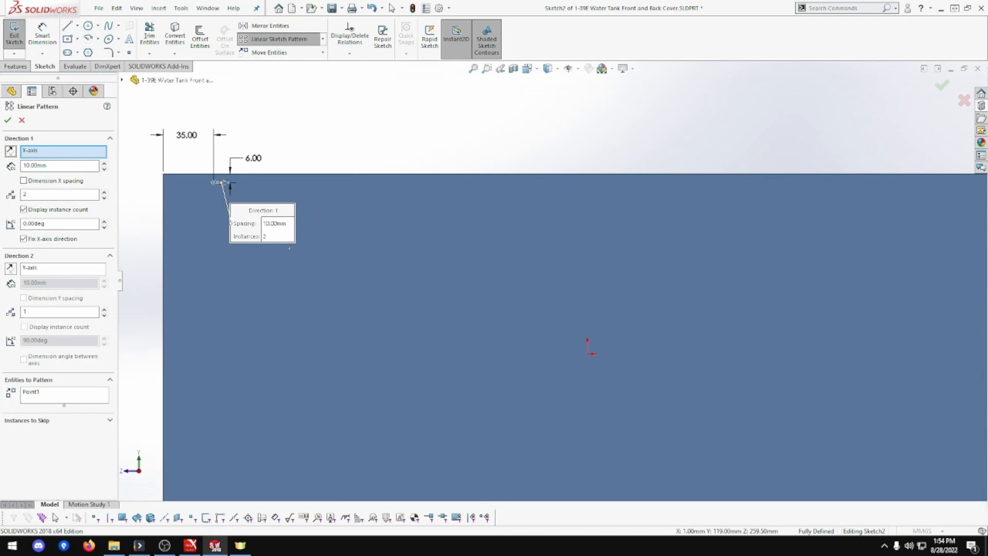
{"action": "left_click", "coordinate": [55, 197]}
{"action": "type", "text": "22"}
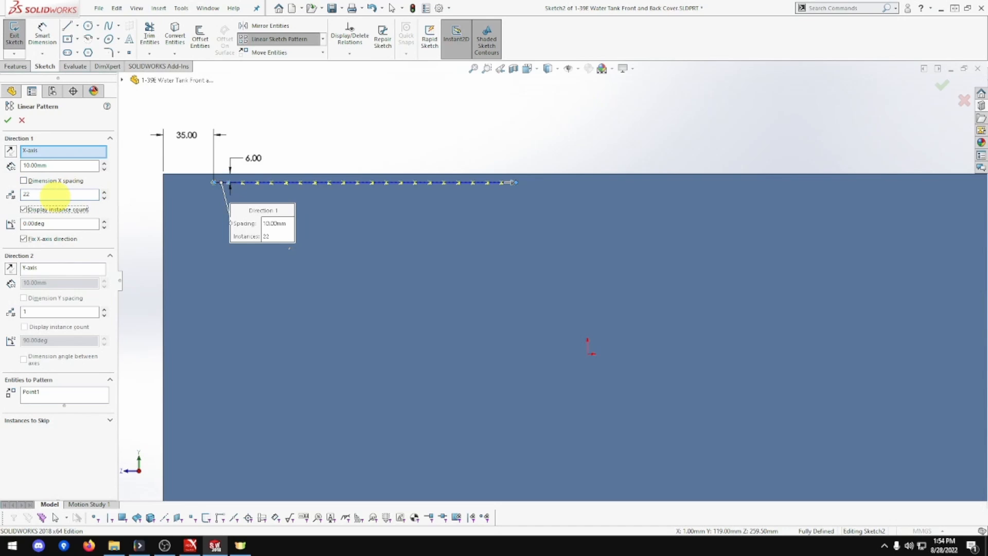
{"action": "left_click", "coordinate": [53, 166]}
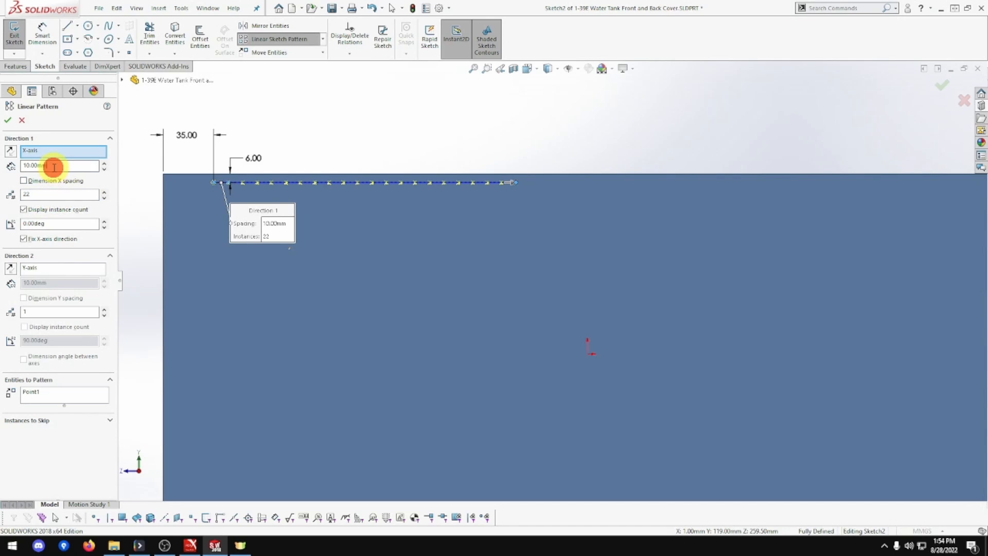
{"action": "key", "text": "Tab"}
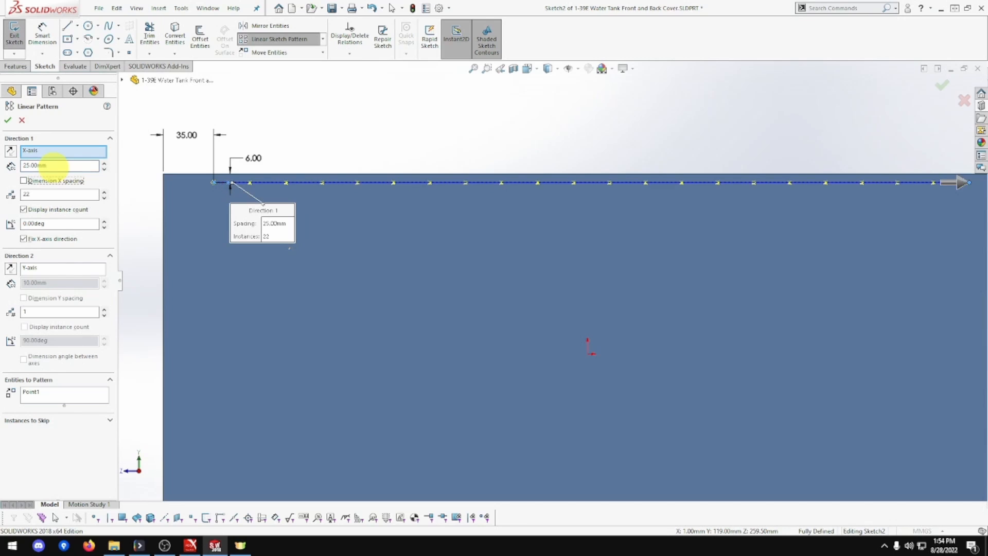
{"action": "scroll", "coordinate": [531, 239], "scroll_direction": "down", "scroll_amount": 1}
{"action": "scroll", "coordinate": [531, 238], "scroll_direction": "up", "scroll_amount": 3}
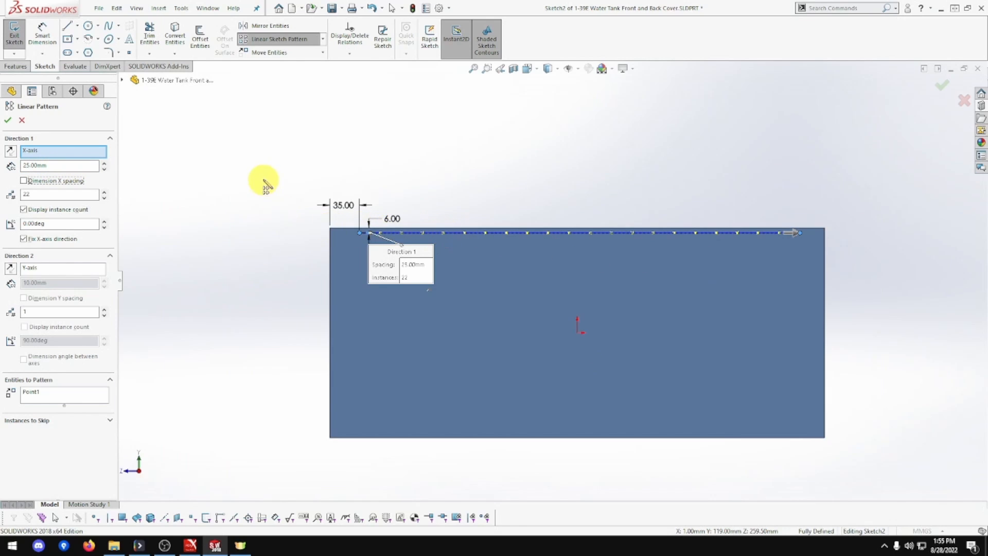
{"action": "left_click", "coordinate": [8, 121]}
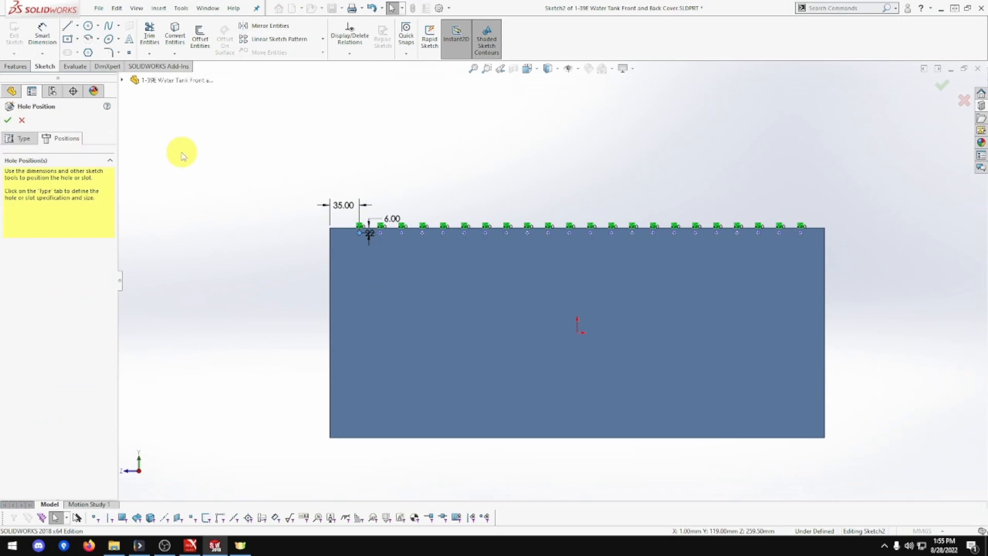
Mirror the whole upper row of hole points about the Top Plane to create a matching row along the lower edge
{"action": "left_click", "coordinate": [417, 185]}
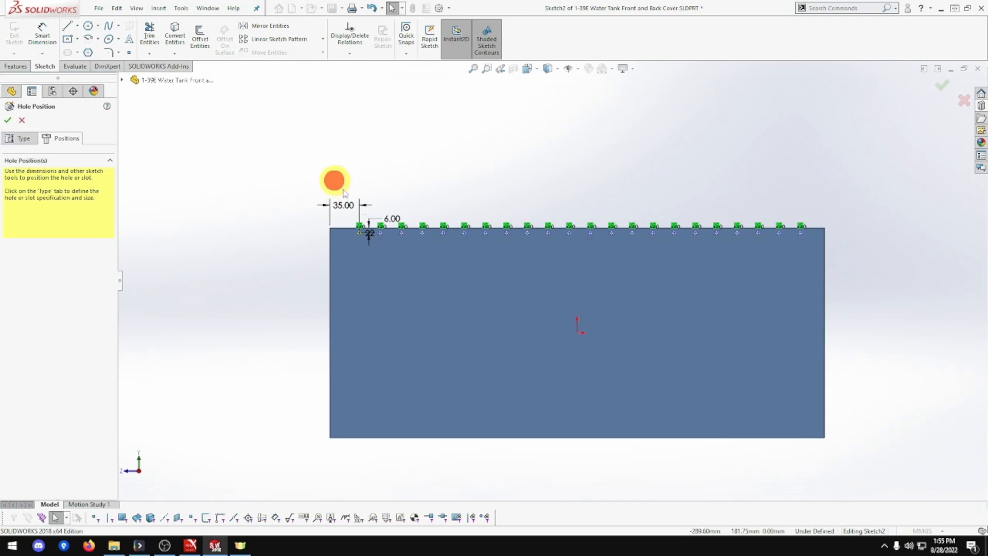
{"action": "mouse_move", "coordinate": [333, 180]}
{"action": "left_mouse_down"}
{"action": "mouse_move", "coordinate": [654, 239]}
{"action": "mouse_move", "coordinate": [791, 245]}
{"action": "mouse_move", "coordinate": [817, 237]}
{"action": "left_mouse_up"}
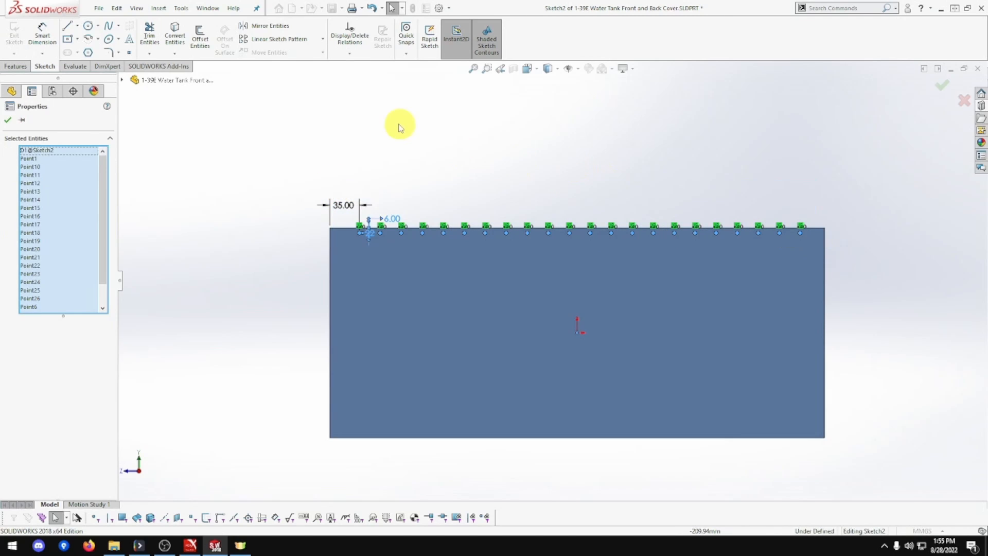
{"action": "left_click", "coordinate": [263, 26]}
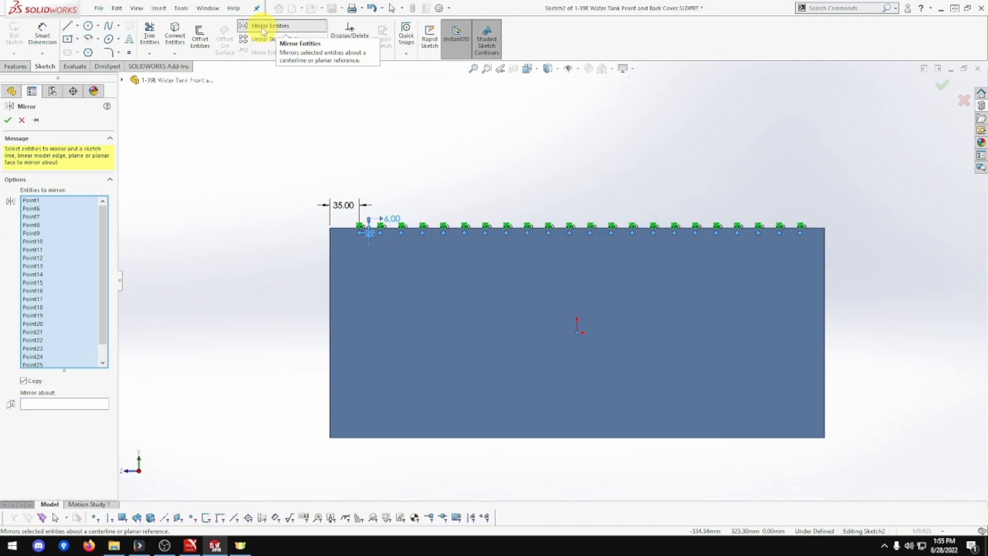
{"action": "left_click", "coordinate": [83, 403]}
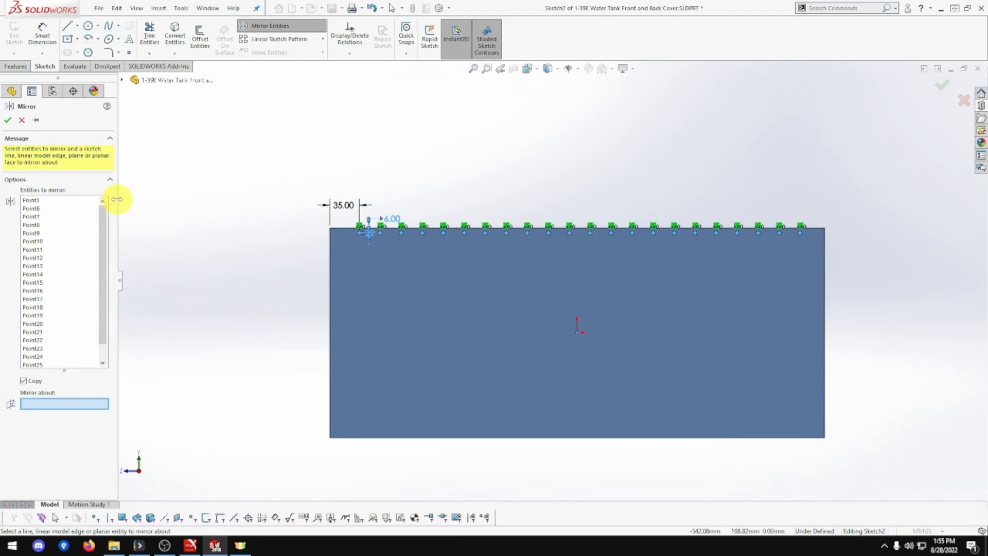
{"action": "left_click", "coordinate": [123, 81]}
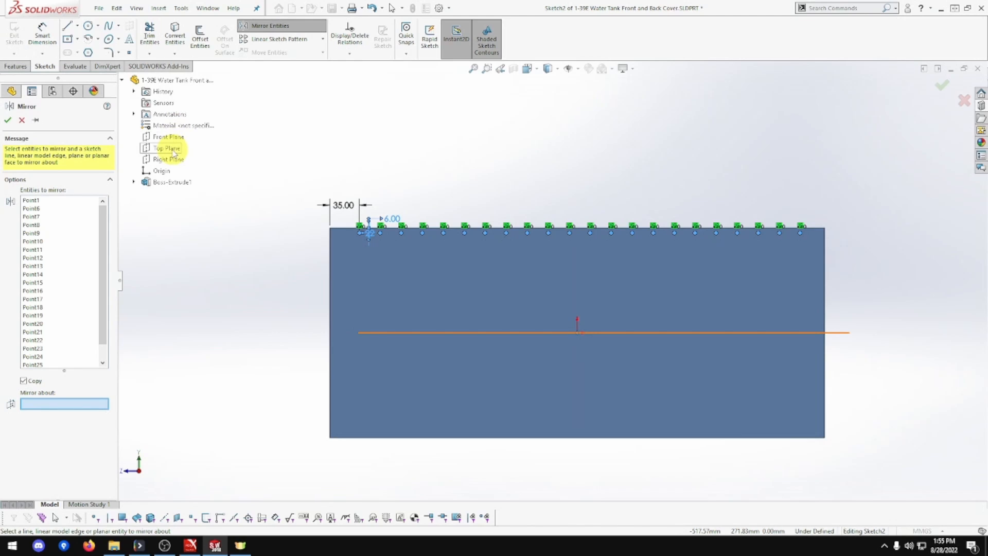
{"action": "left_click", "coordinate": [173, 152]}
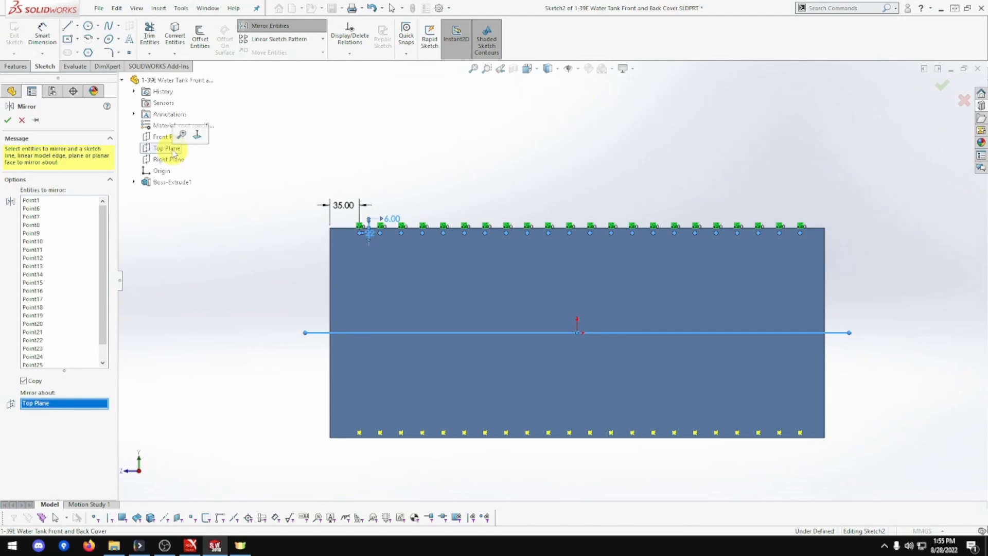
{"action": "left_click", "coordinate": [8, 119]}
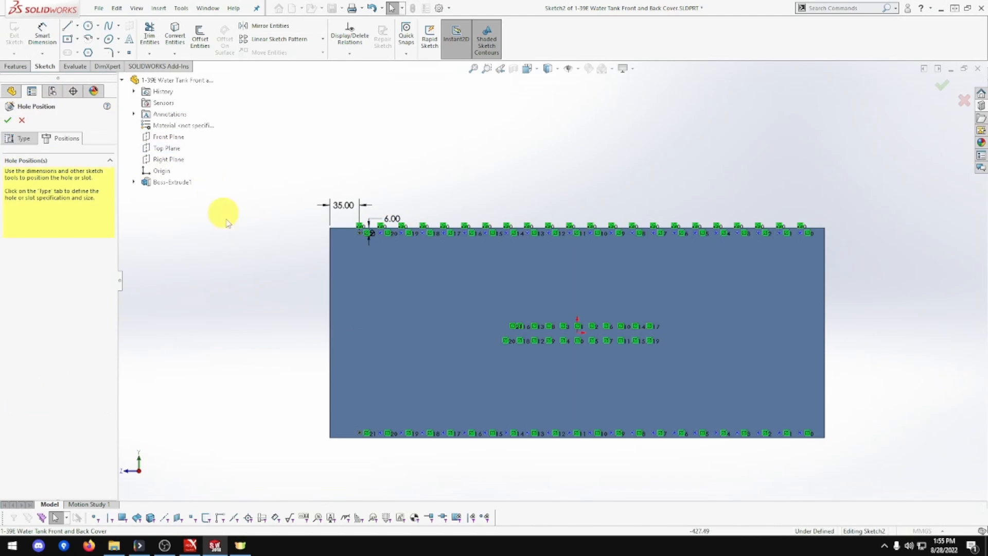
Finish the Hole Wizard feature to cut the dowel holes in the upper and lower rows
{"action": "left_click", "coordinate": [255, 228]}
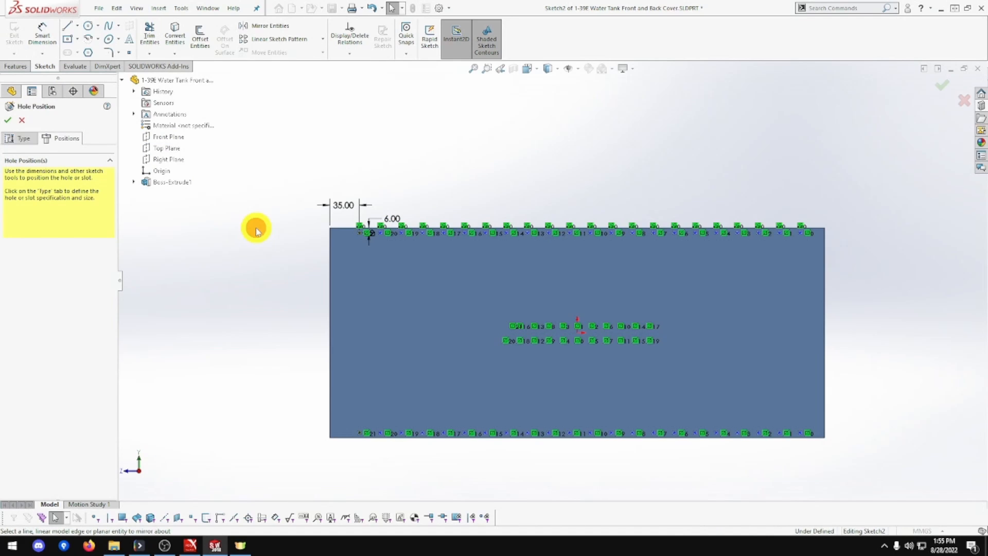
{"action": "scroll", "coordinate": [566, 360], "scroll_direction": "down", "scroll_amount": 5}
{"action": "scroll", "coordinate": [595, 320], "scroll_direction": "up", "scroll_amount": 5}
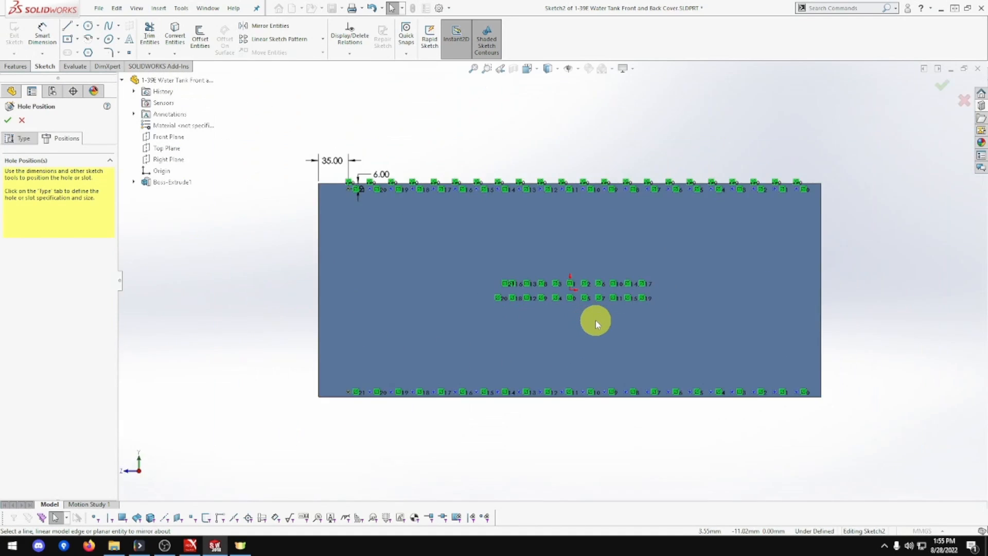
{"action": "scroll", "coordinate": [551, 284], "scroll_direction": "up", "scroll_amount": 2}
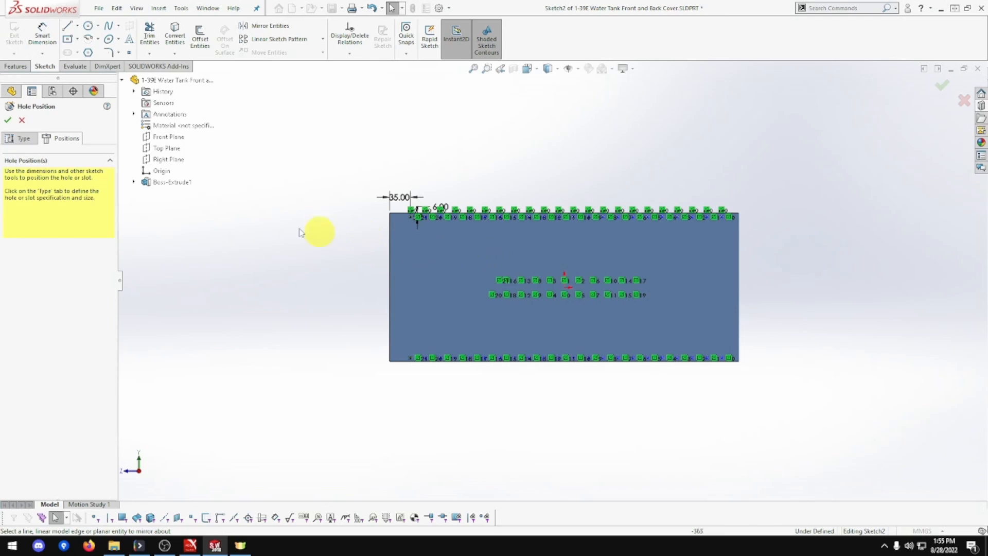
{"action": "left_click", "coordinate": [9, 121]}
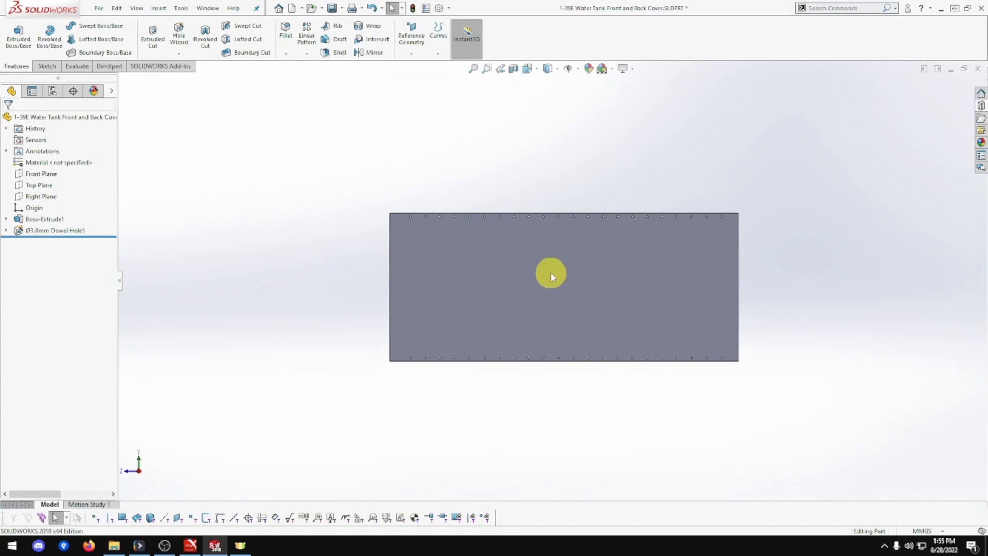
Start another 3 mm dowel hole and place its point on the plate's face, about 7 mm from the left edge and 15 mm below the upper edge
{"action": "scroll", "coordinate": [550, 273], "scroll_direction": "down", "scroll_amount": 2}
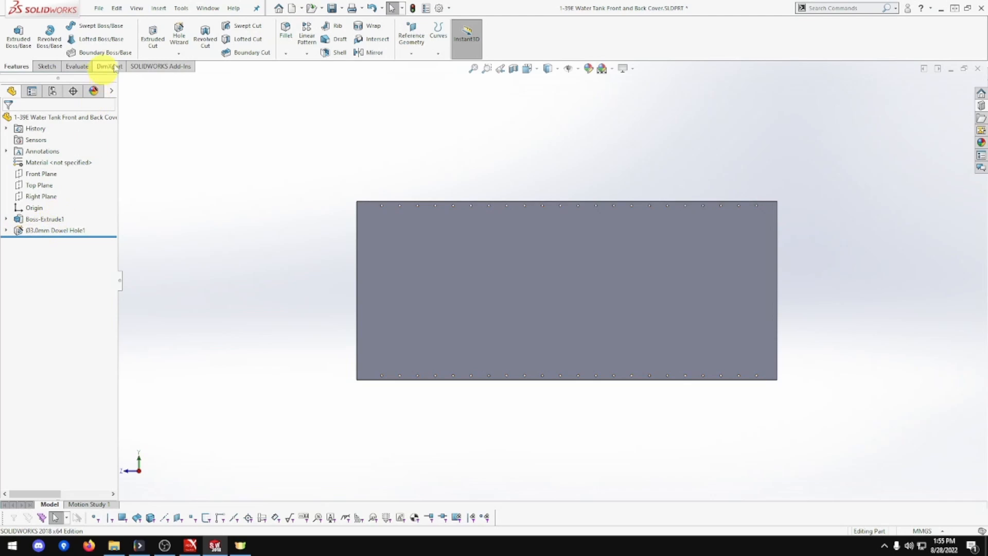
{"action": "left_click", "coordinate": [178, 53]}
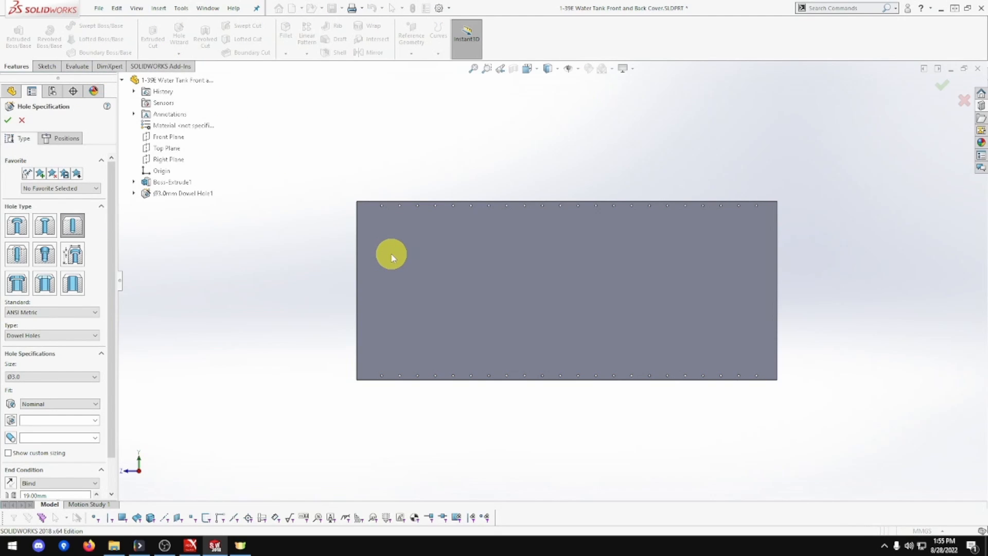
{"action": "left_click", "coordinate": [66, 142]}
{"action": "scroll", "coordinate": [386, 240], "scroll_direction": "down", "scroll_amount": 2}
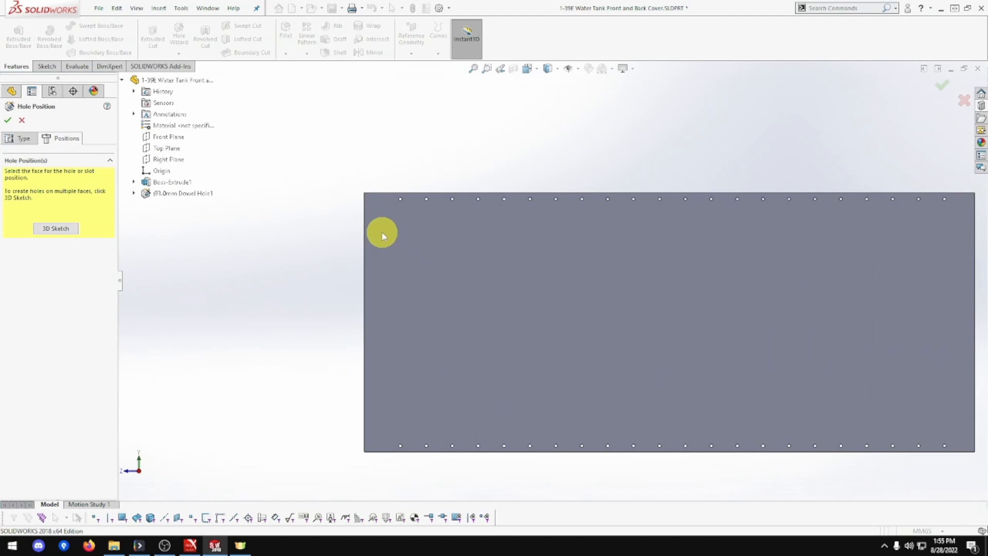
{"action": "left_click", "coordinate": [376, 214]}
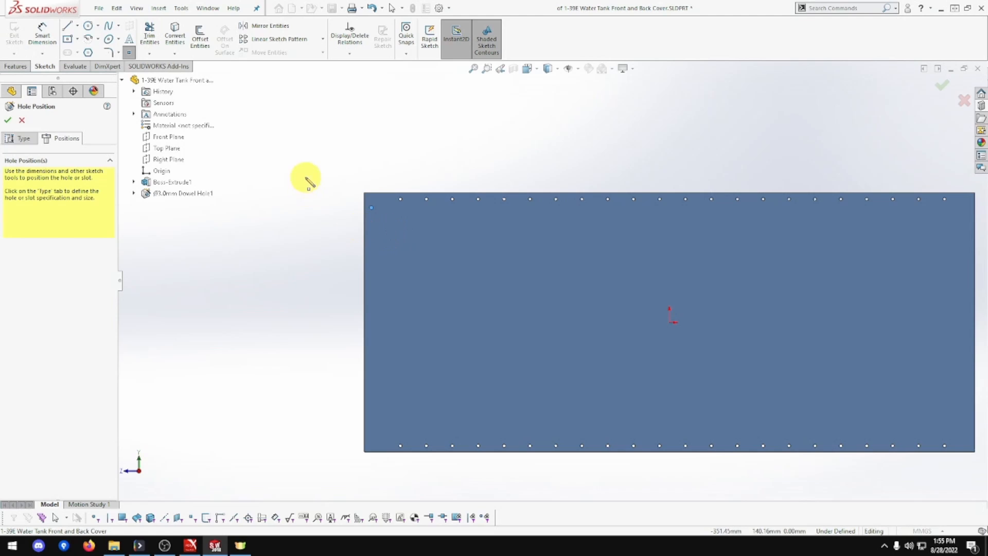
{"action": "key", "text": "Escape"}
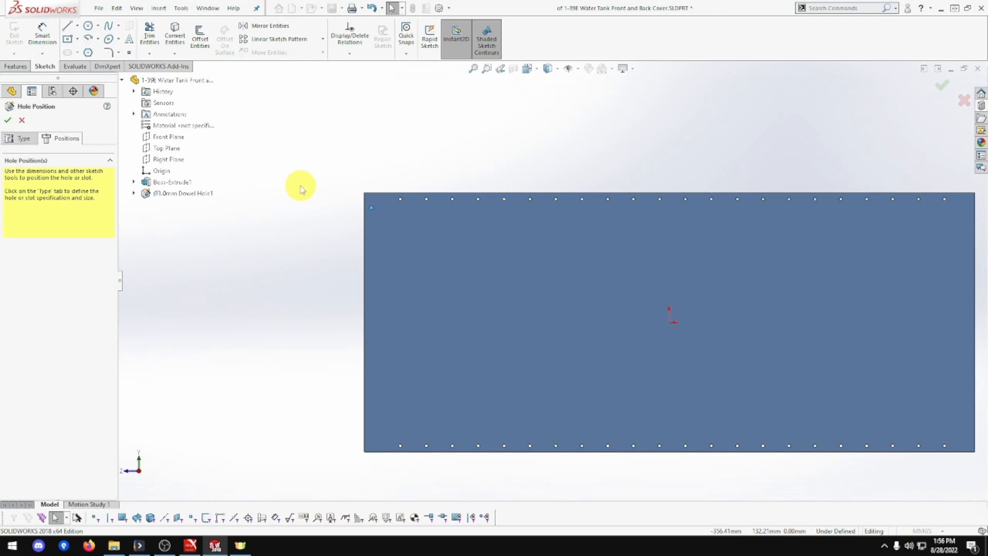
Dimension the new hole point from the plate's upper edge and set the distance to 25 mm
{"action": "left_click", "coordinate": [42, 33]}
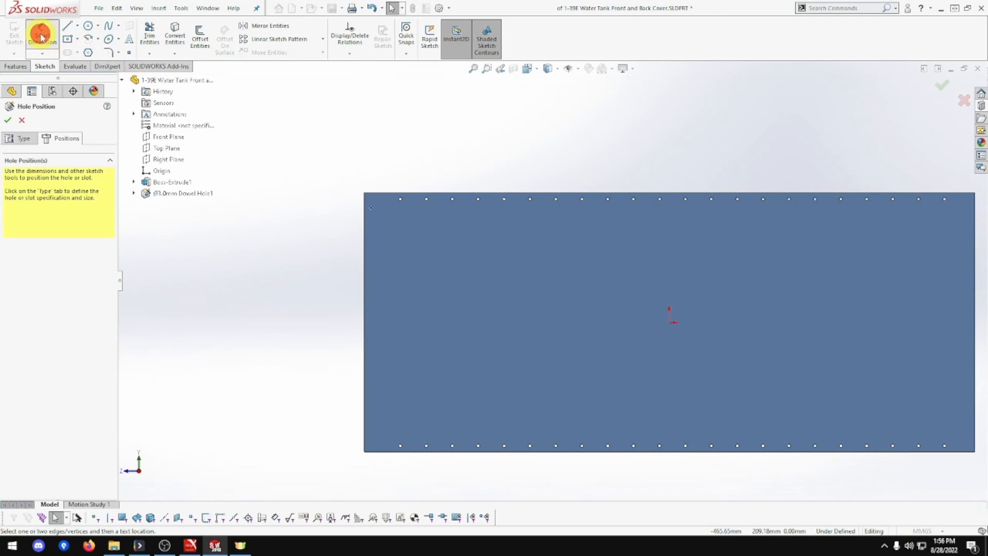
{"action": "left_click", "coordinate": [386, 193]}
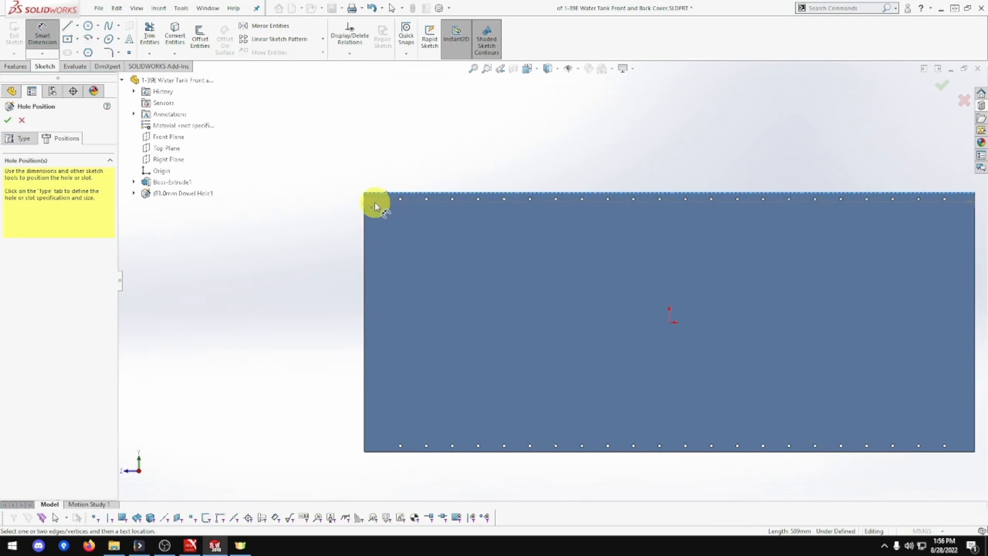
{"action": "left_click", "coordinate": [371, 208]}
{"action": "left_click", "coordinate": [315, 185]}
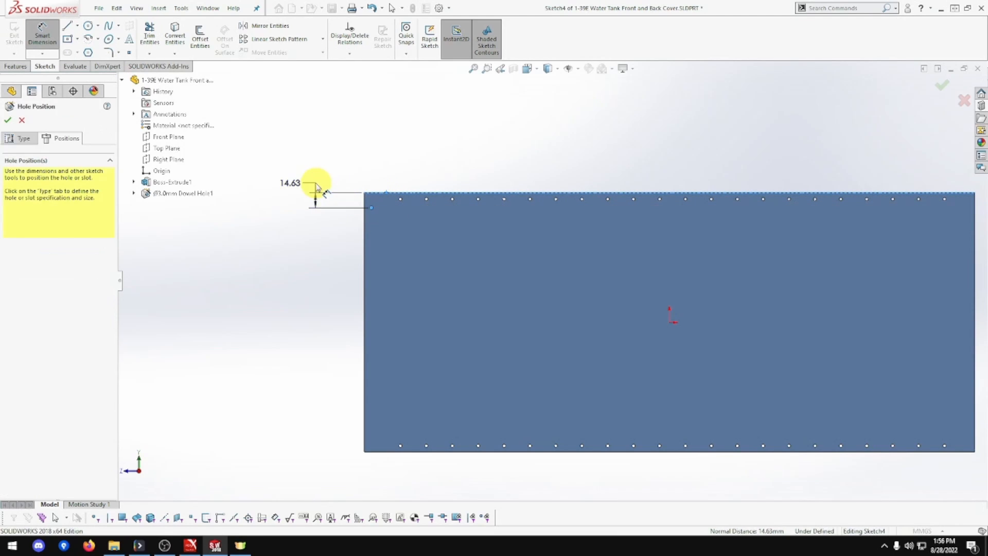
{"action": "type", "text": "25"}
{"action": "key", "text": "Return"}
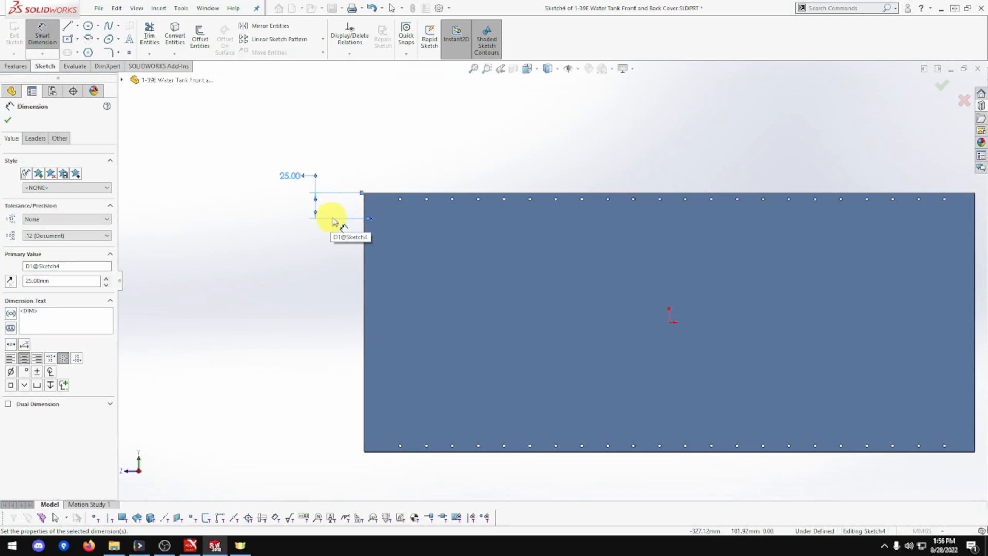
Dimension the new hole point from the plate's left edge and set the distance to 6 mm
{"action": "left_click", "coordinate": [365, 227]}
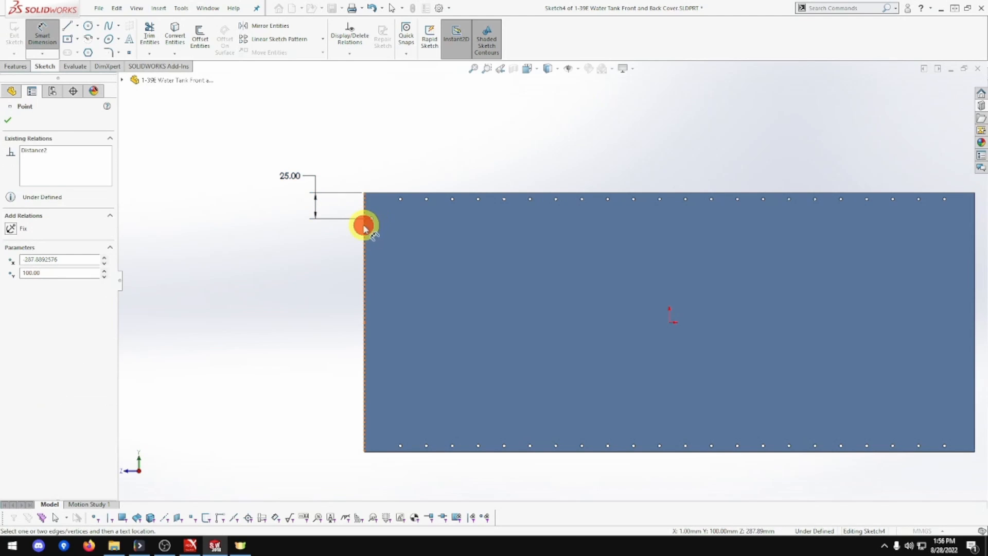
{"action": "left_click", "coordinate": [350, 169]}
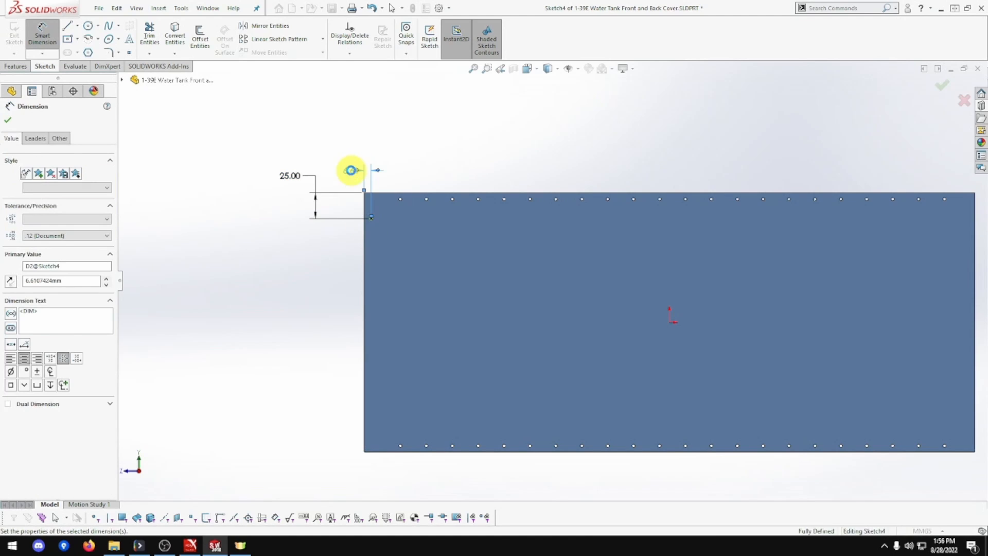
{"action": "type", "text": "6"}
{"action": "key", "text": "Return"}
{"action": "key", "text": "Escape"}
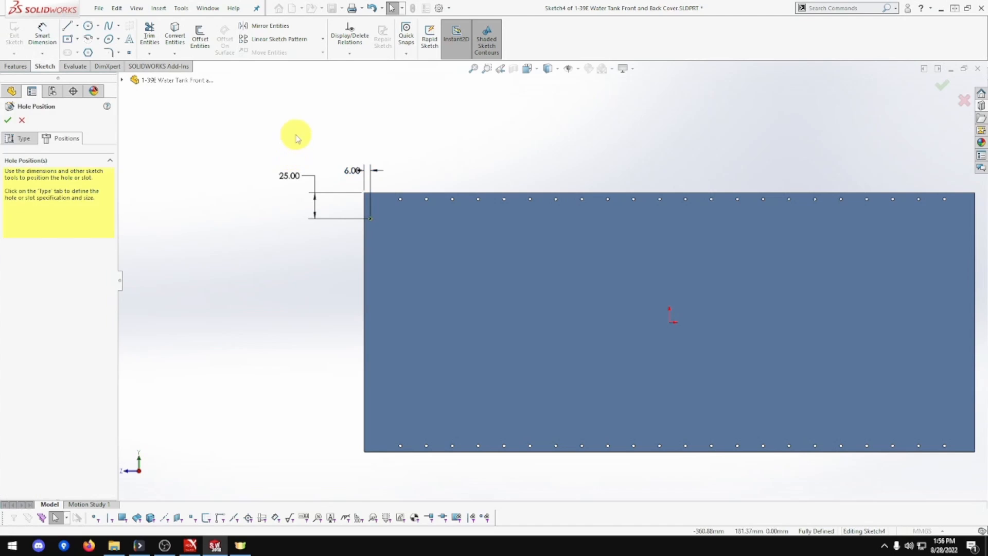
Create a linear sketch pattern of the hole point running down the plate's left edge, with 9 instances at 25 mm spacing and 1 horizontally
{"action": "left_click", "coordinate": [370, 220]}
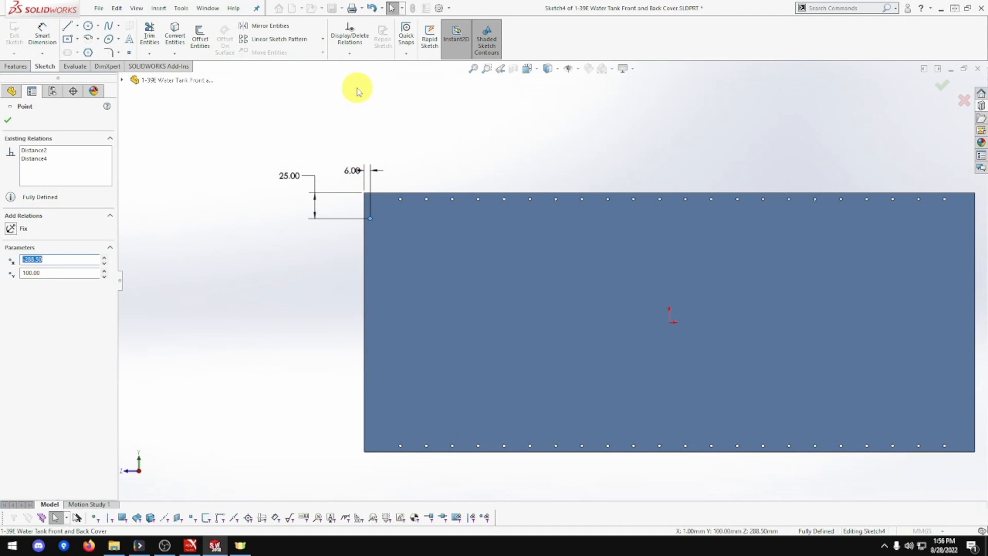
{"action": "left_click", "coordinate": [301, 40]}
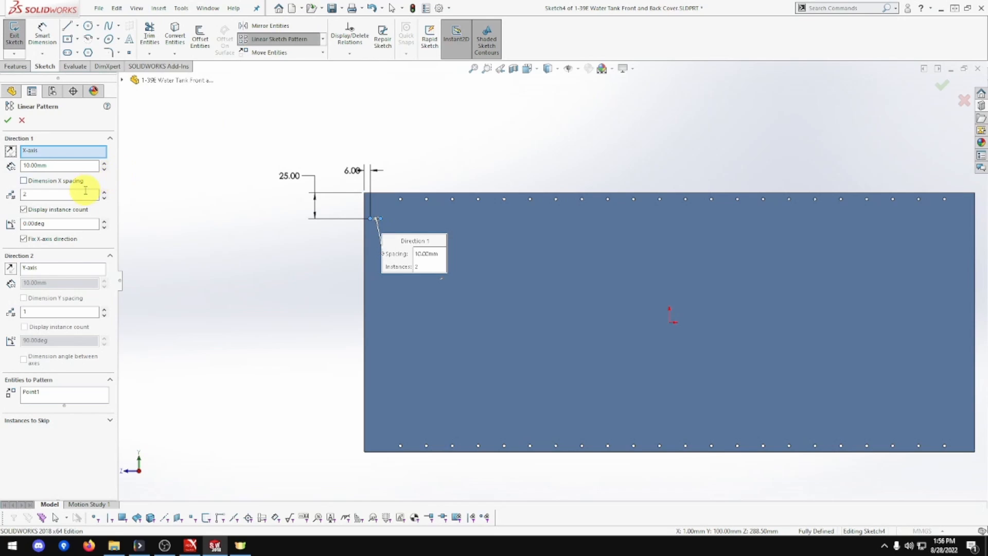
{"action": "left_click", "coordinate": [105, 199]}
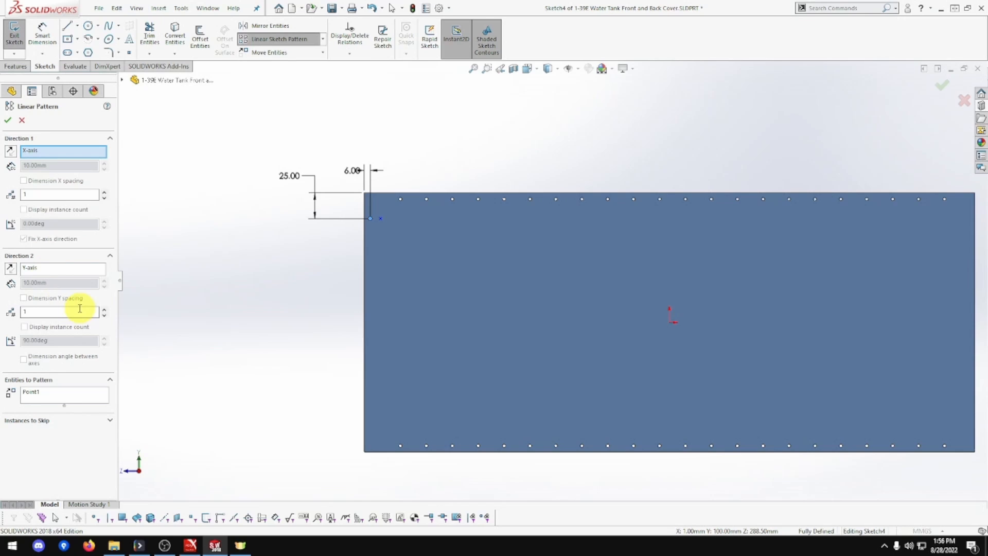
{"action": "type", "text": "1"}
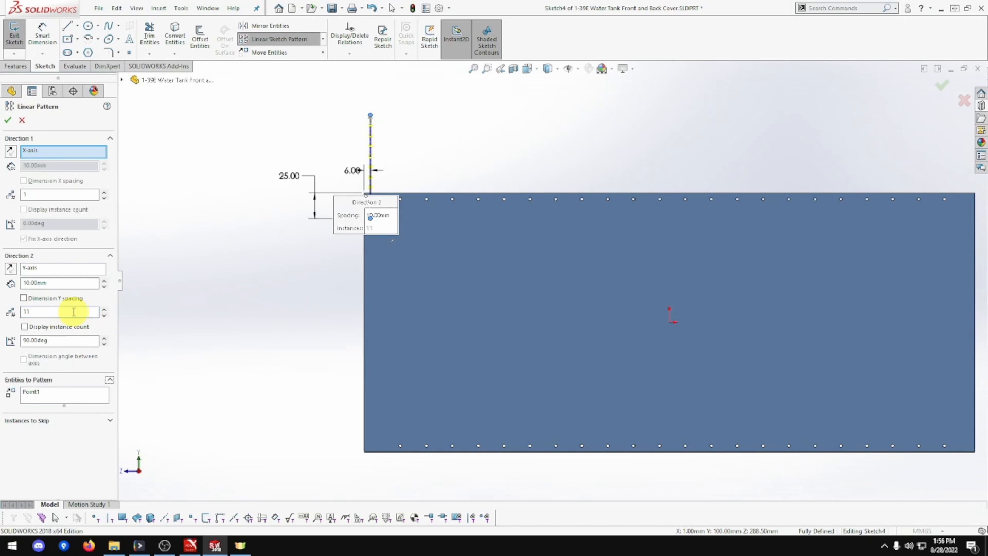
{"action": "double_click", "coordinate": [63, 283]}
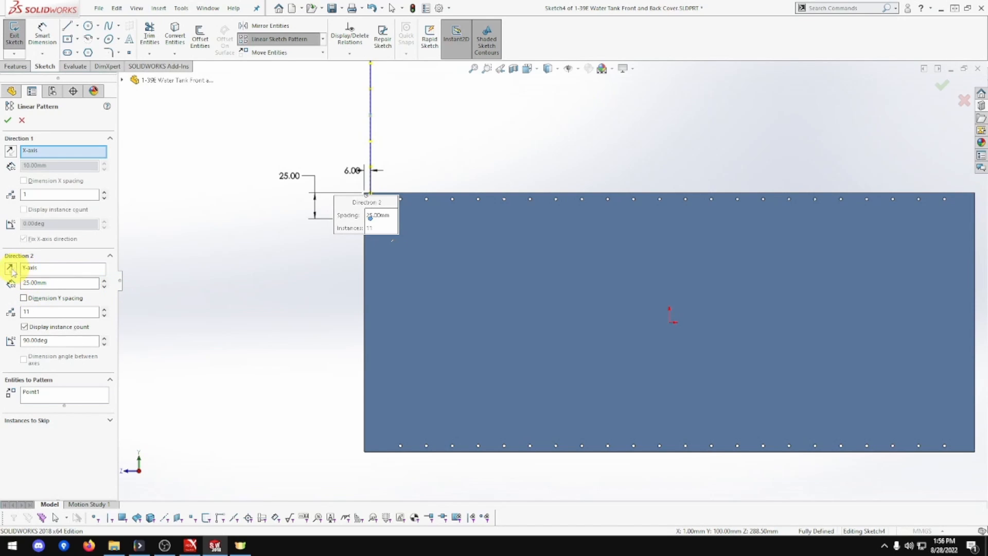
{"action": "left_click", "coordinate": [10, 269]}
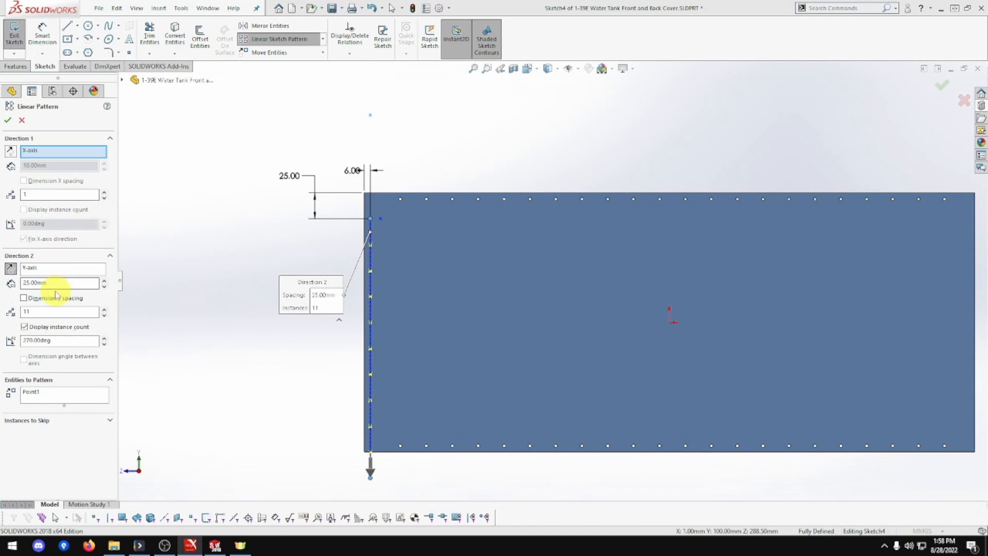
{"action": "double_click", "coordinate": [50, 312]}
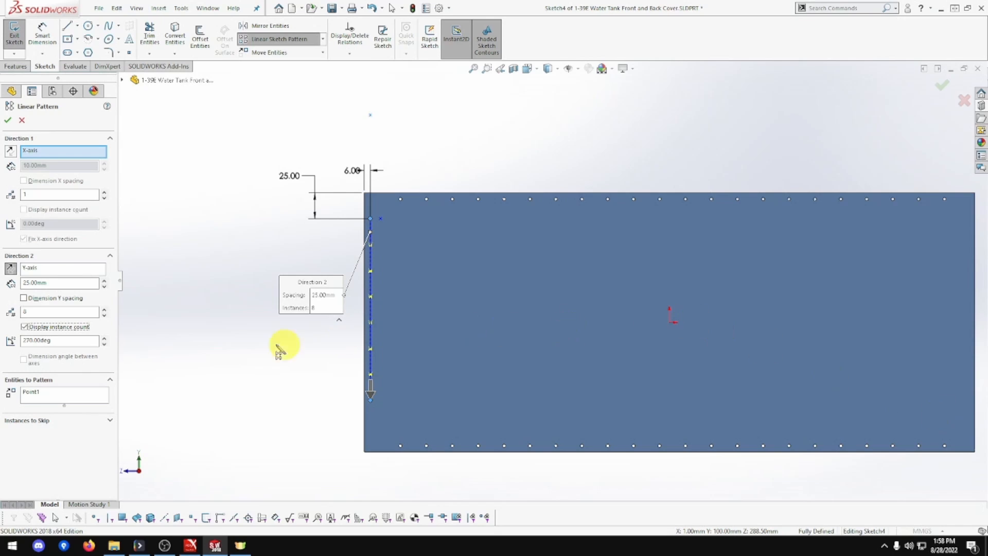
{"action": "left_click", "coordinate": [62, 310]}
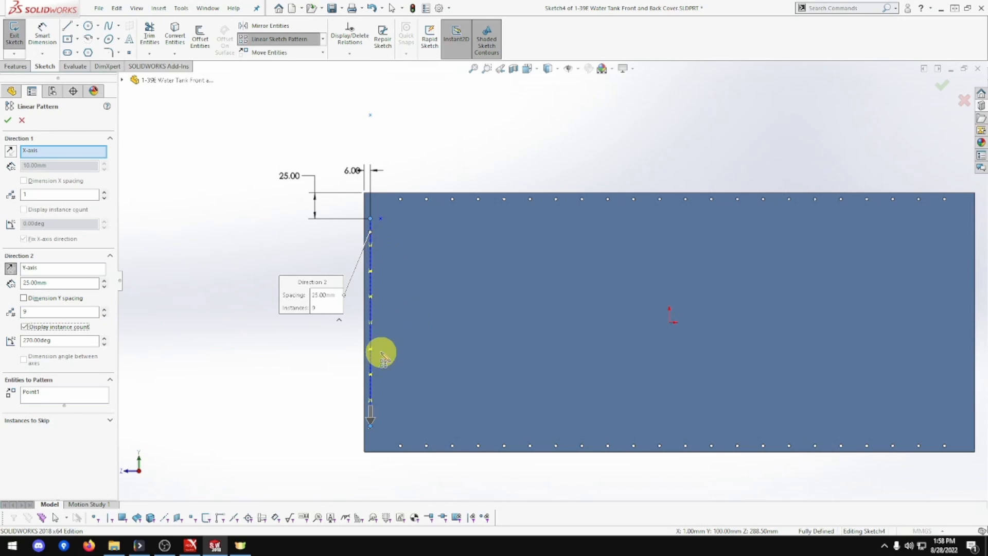
{"action": "left_click", "coordinate": [13, 124]}
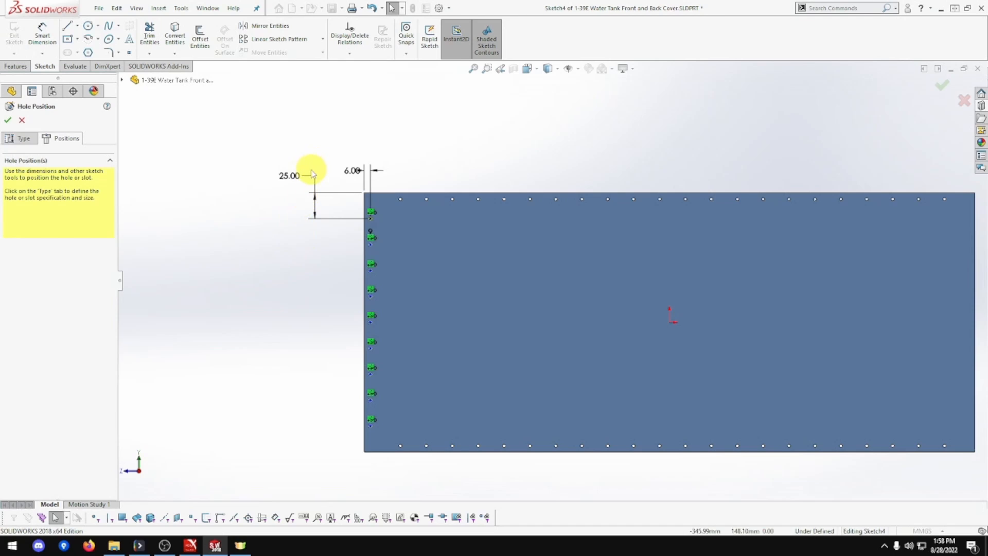
Mirror the left column of hole points about the Front Plane and finish the dowel hole feature
{"action": "left_click_drag", "start_coordinate": [312, 167], "coordinate": [375, 432]}
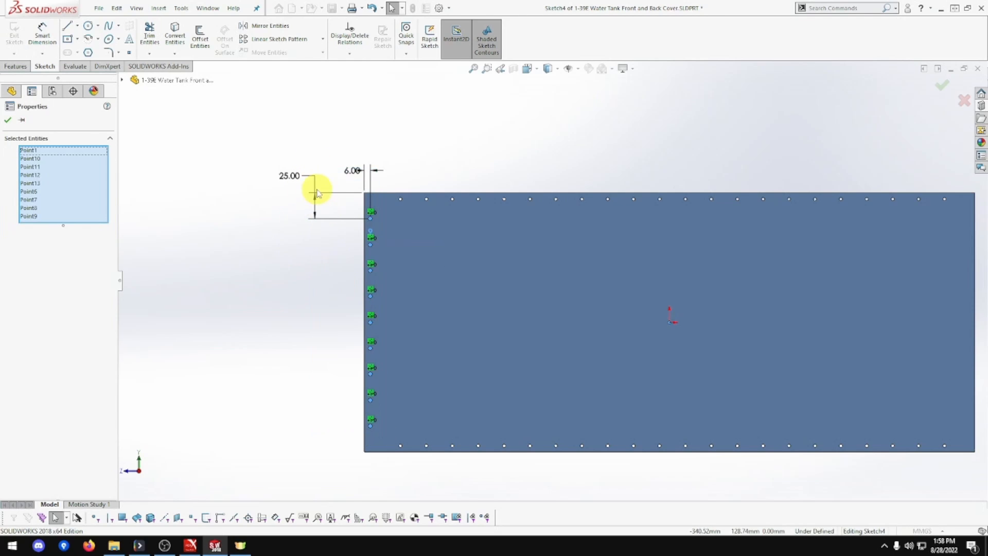
{"action": "scroll", "coordinate": [462, 171], "scroll_direction": "down", "scroll_amount": 2}
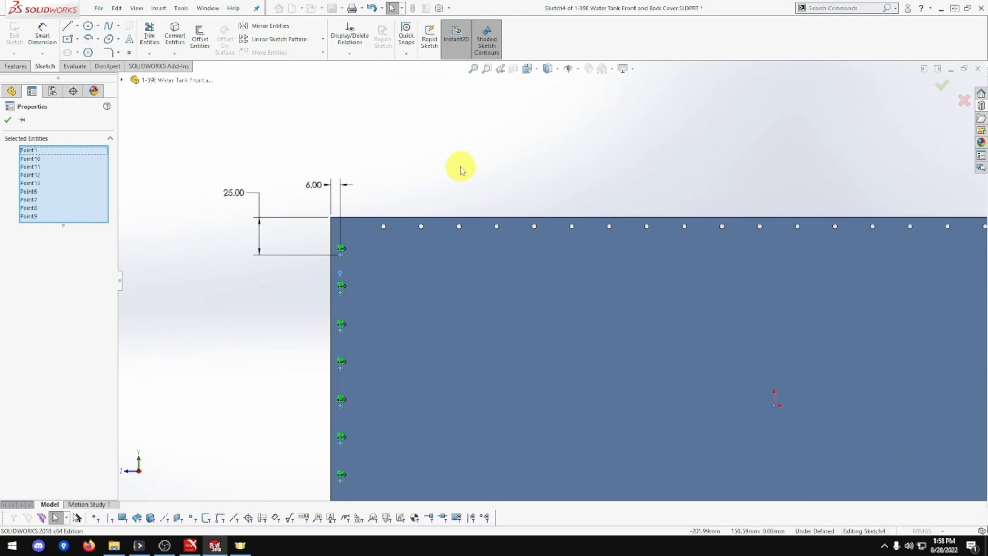
{"action": "scroll", "coordinate": [462, 171], "scroll_direction": "up", "scroll_amount": 3}
{"action": "left_click", "coordinate": [271, 25]}
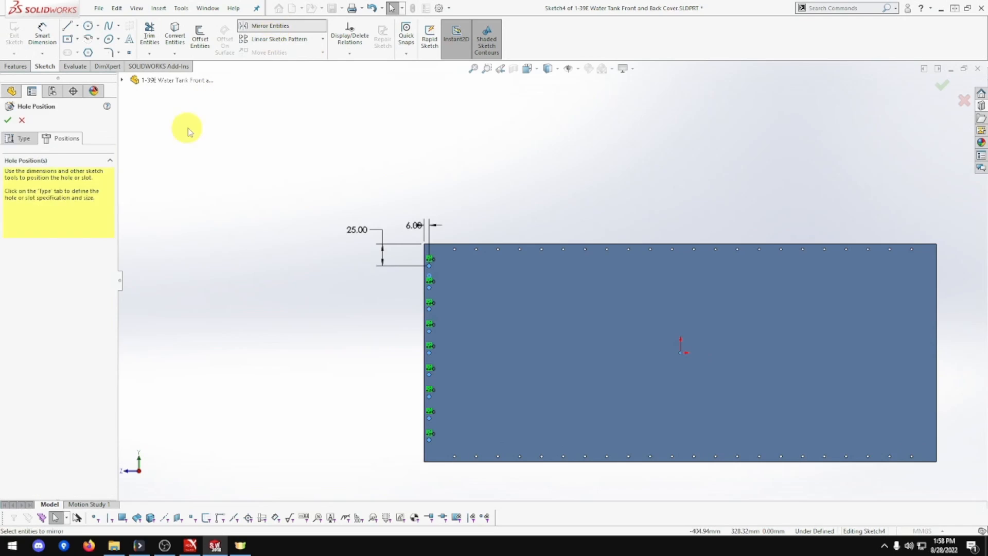
{"action": "left_click", "coordinate": [72, 307]}
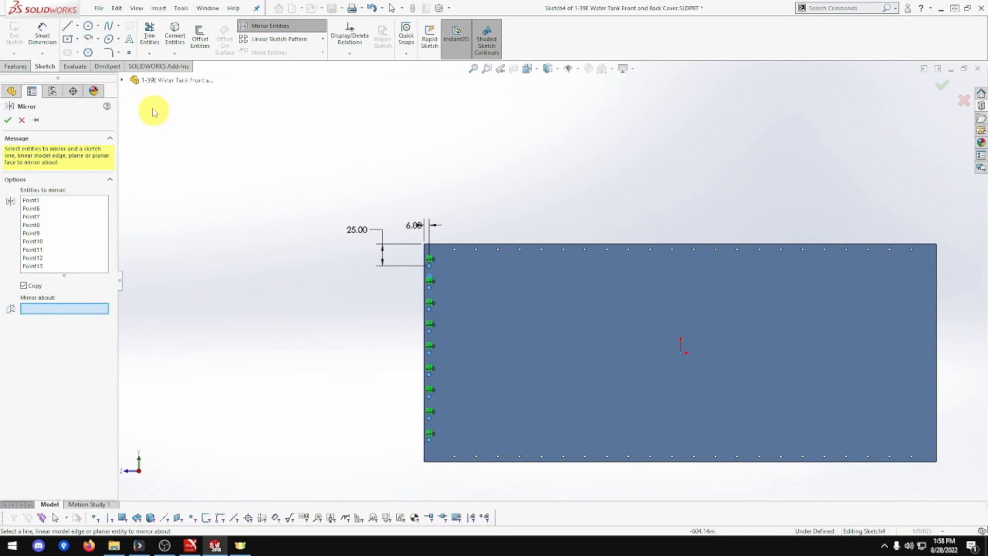
{"action": "left_click", "coordinate": [120, 79]}
{"action": "left_click", "coordinate": [122, 81]}
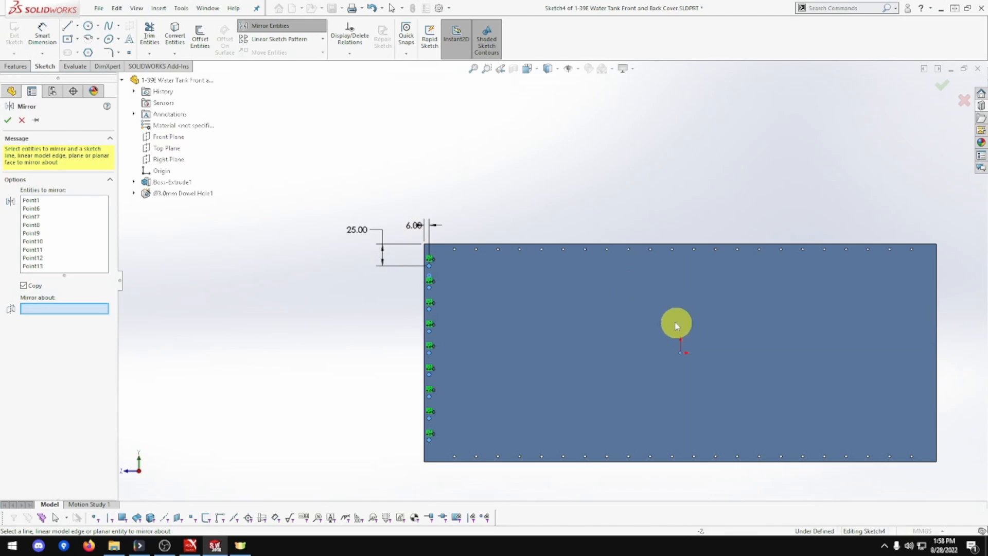
{"action": "left_click", "coordinate": [167, 139]}
{"action": "left_click", "coordinate": [8, 120]}
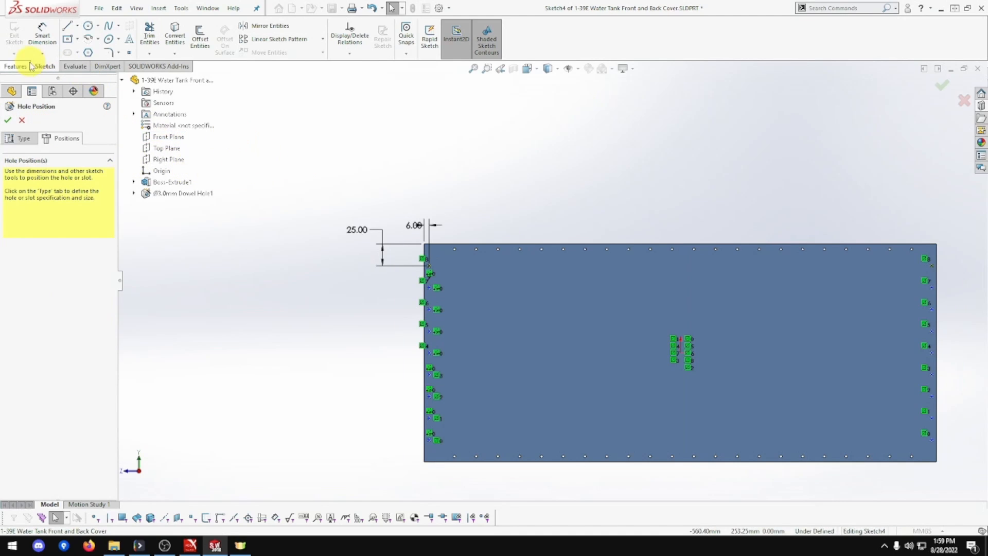
{"action": "left_click", "coordinate": [8, 120]}
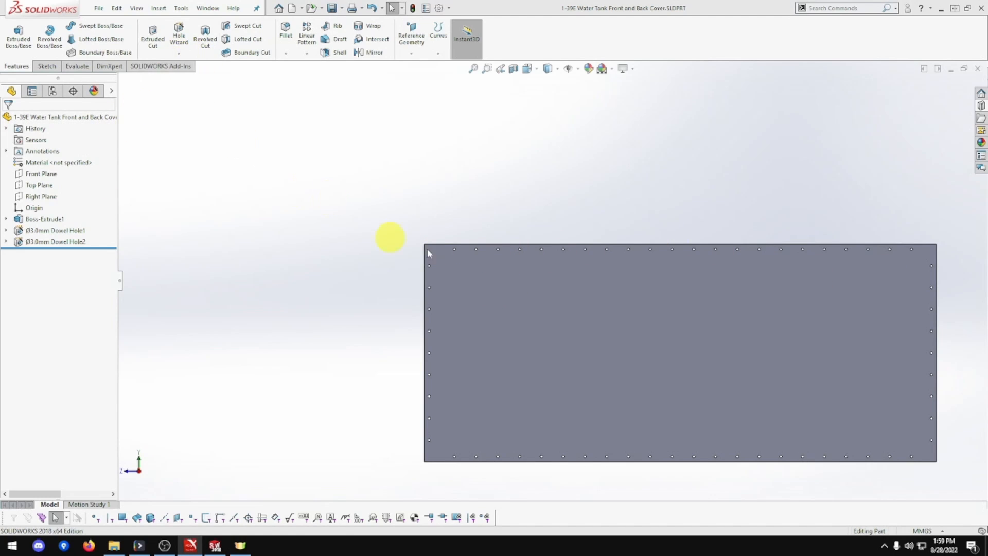
Start another 3 mm dowel hole with the Hole Wizard and place one point near each of the plate's four corners
{"action": "left_click", "coordinate": [179, 54]}
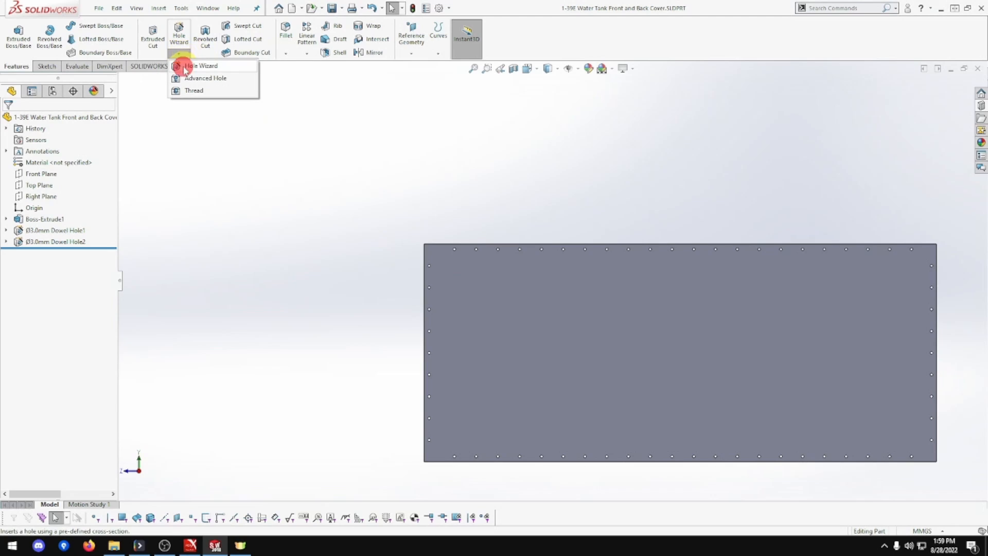
{"action": "left_click", "coordinate": [178, 65]}
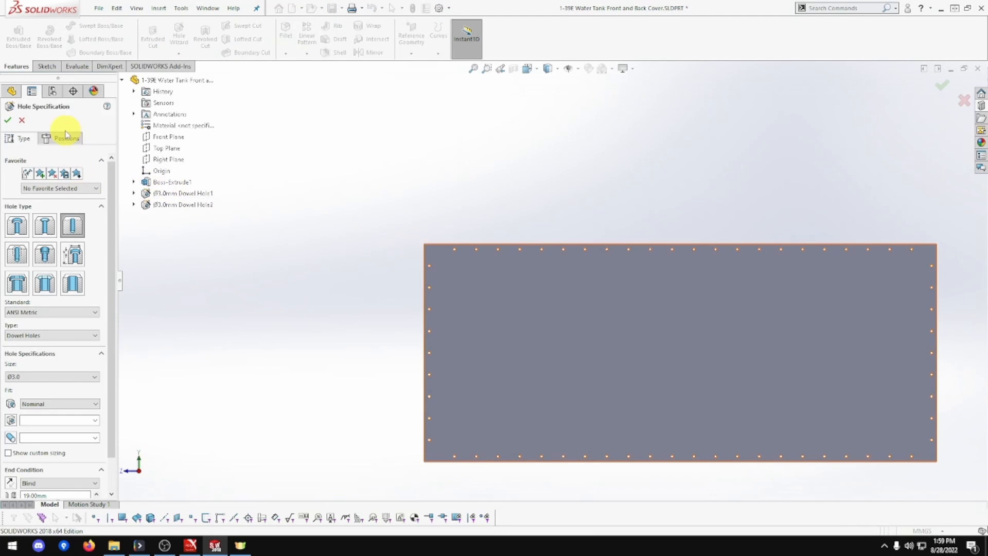
{"action": "left_click", "coordinate": [65, 138]}
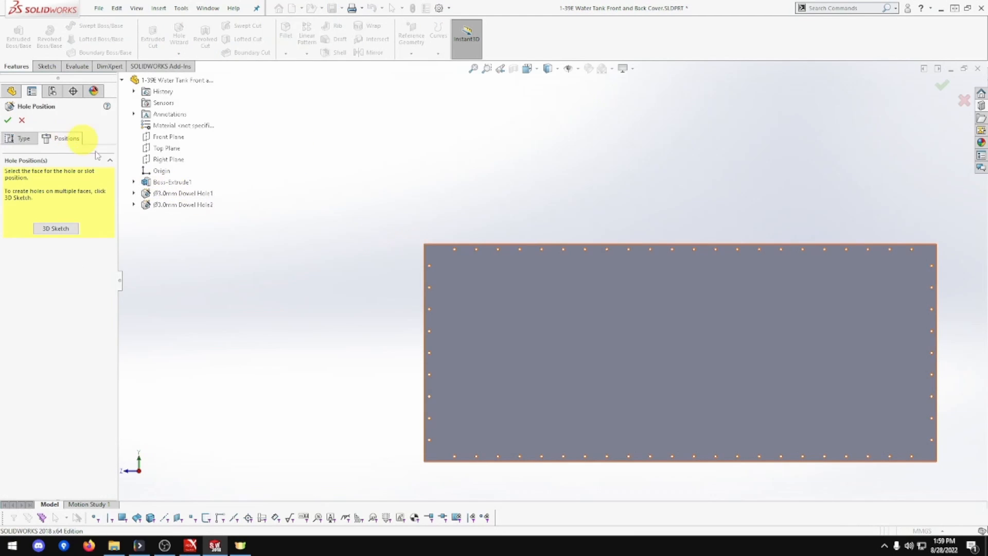
{"action": "left_click", "coordinate": [431, 252]}
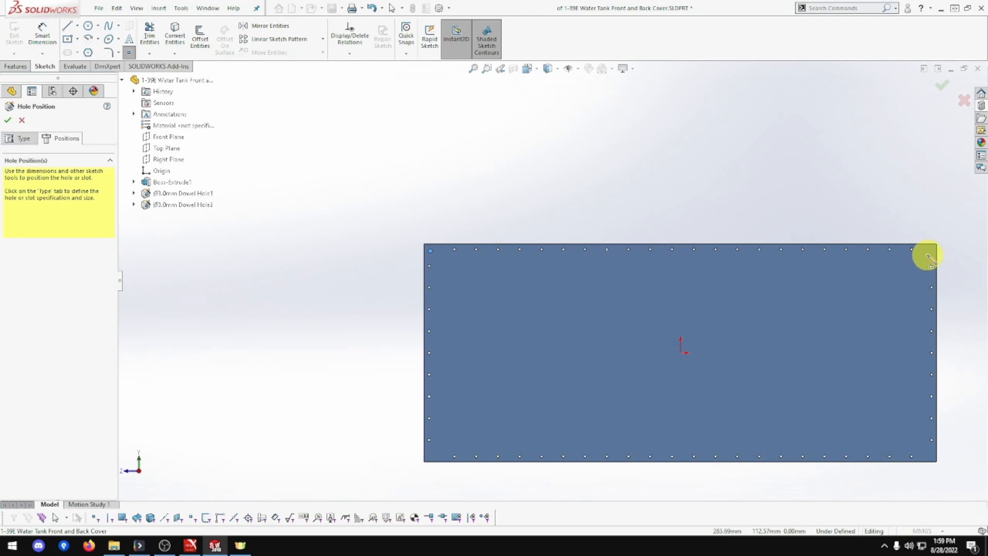
{"action": "left_click", "coordinate": [930, 252]}
{"action": "left_click", "coordinate": [930, 453]}
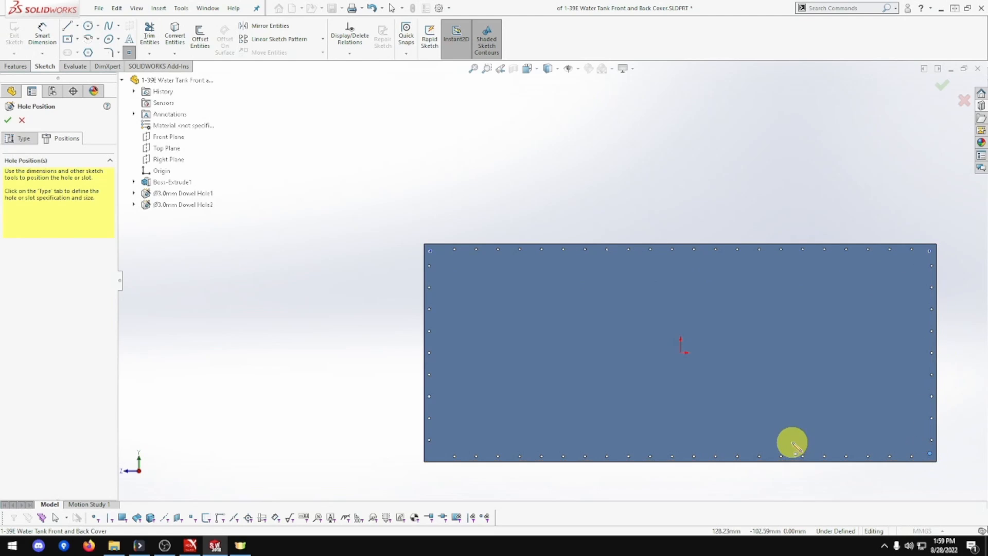
{"action": "left_click", "coordinate": [430, 453]}
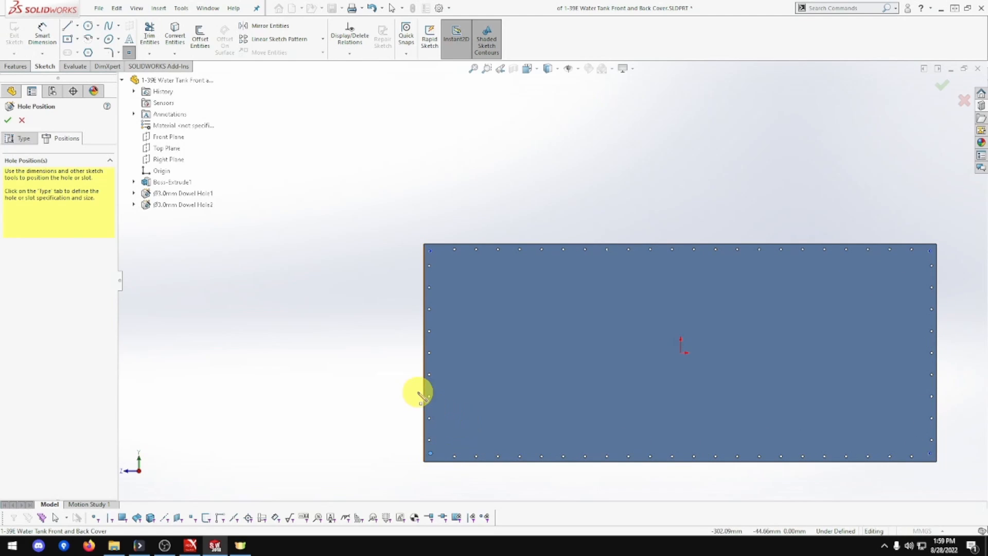
{"action": "key", "text": "Escape"}
{"action": "scroll", "coordinate": [449, 263], "scroll_direction": "down", "scroll_amount": 5}
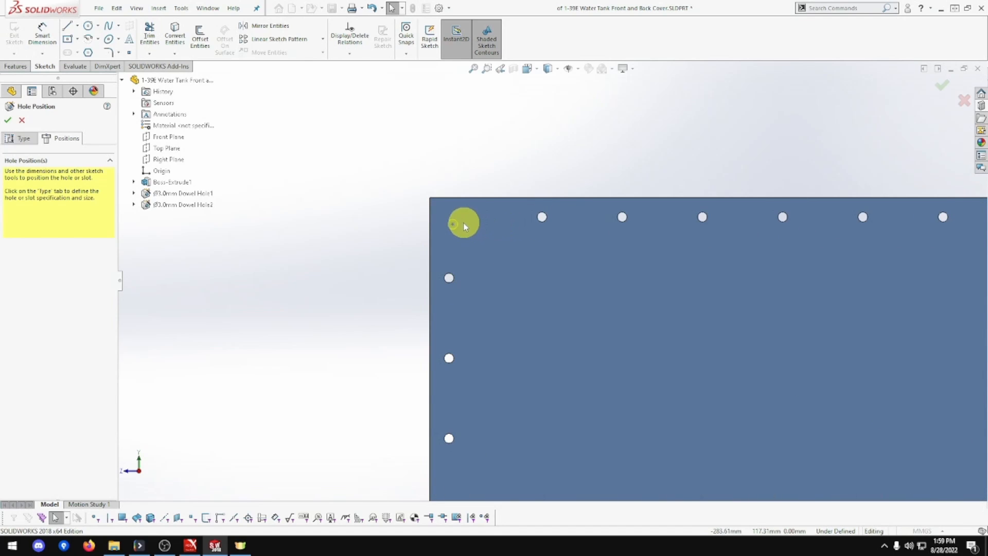
{"action": "left_click", "coordinate": [453, 224]}
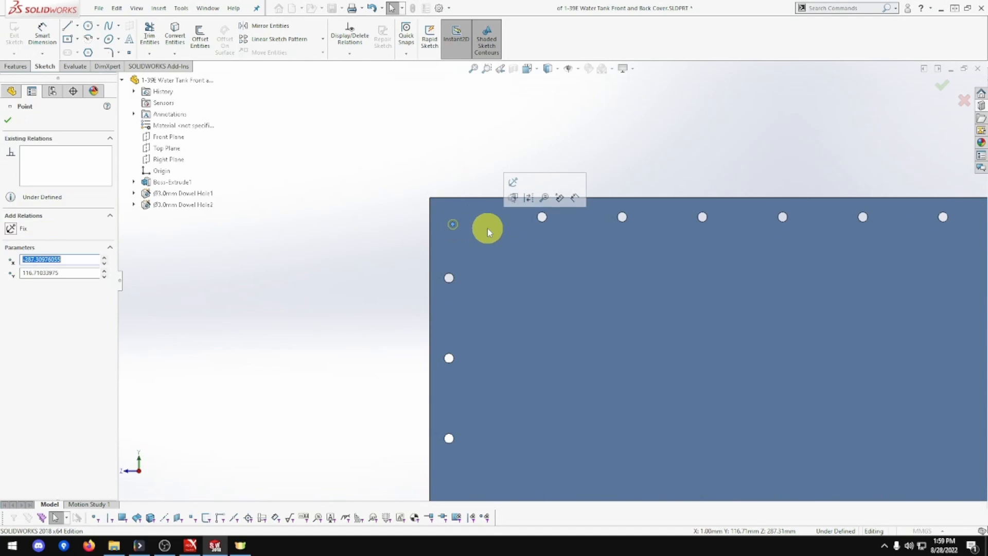
{"action": "left_click", "coordinate": [540, 221], "text": "ctrl"}
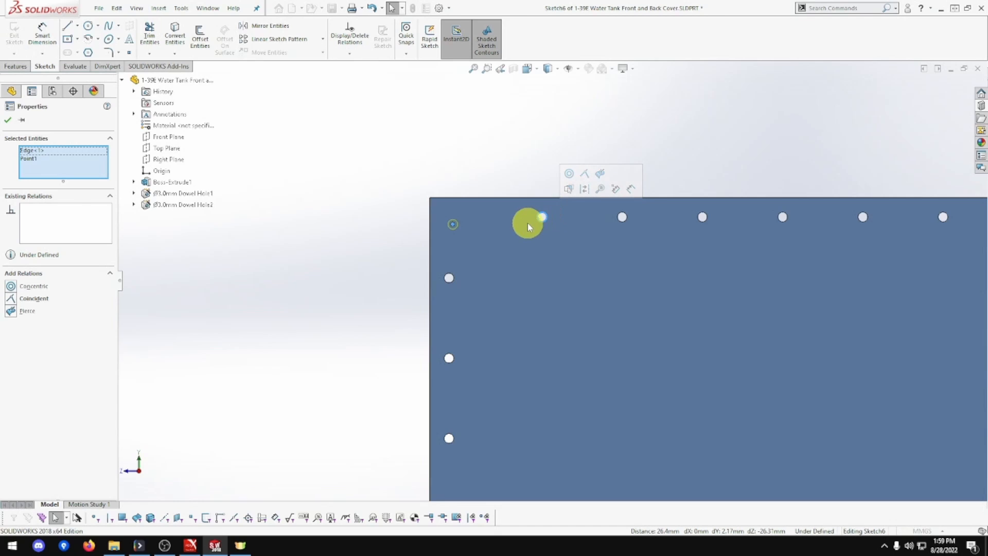
{"action": "left_click", "coordinate": [259, 148]}
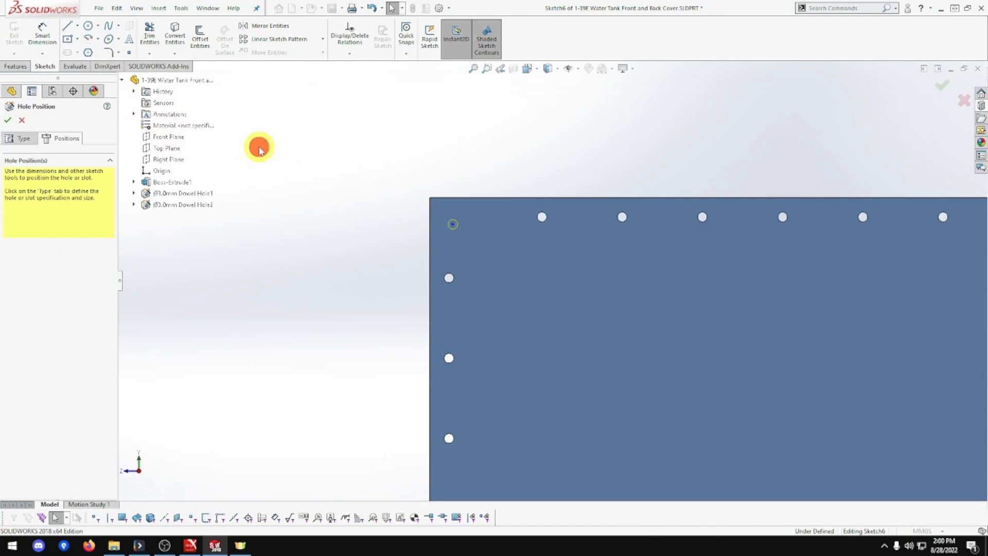
Dimension the upper-left corner hole point from the plate's upper edge and set the distance to 6 mm
{"action": "left_click", "coordinate": [43, 35]}
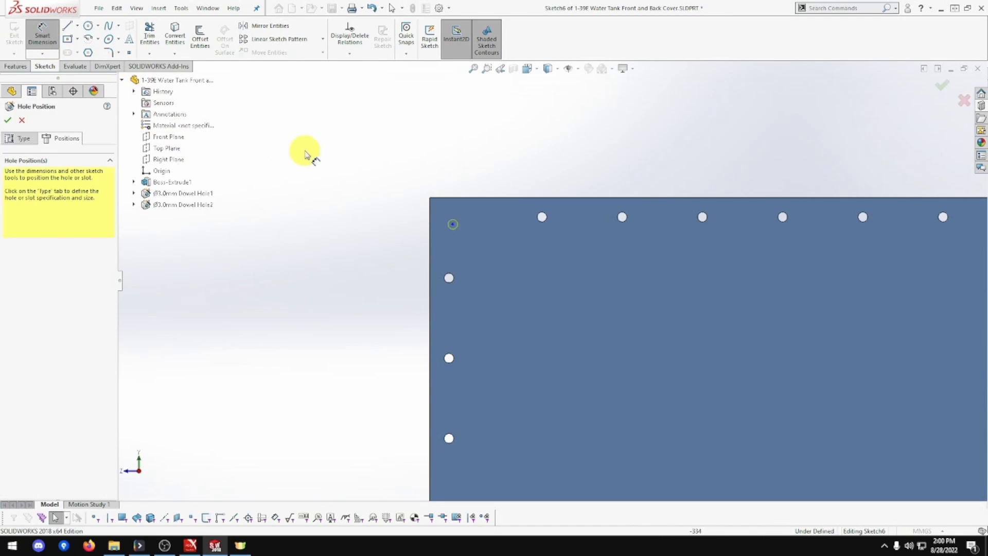
{"action": "left_click", "coordinate": [453, 224]}
{"action": "left_click", "coordinate": [456, 198]}
{"action": "left_click", "coordinate": [390, 174]}
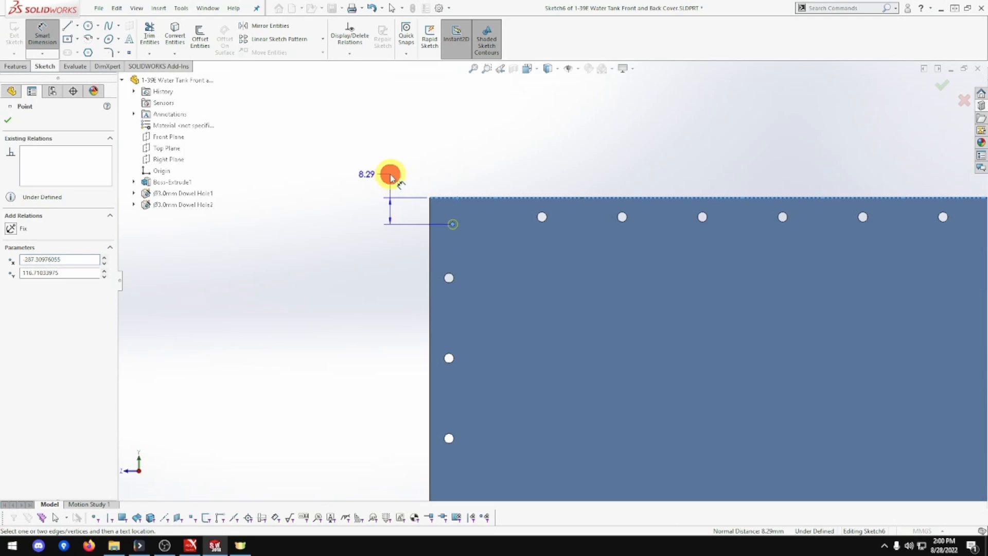
{"action": "type", "text": "6"}
{"action": "key", "text": "Return"}
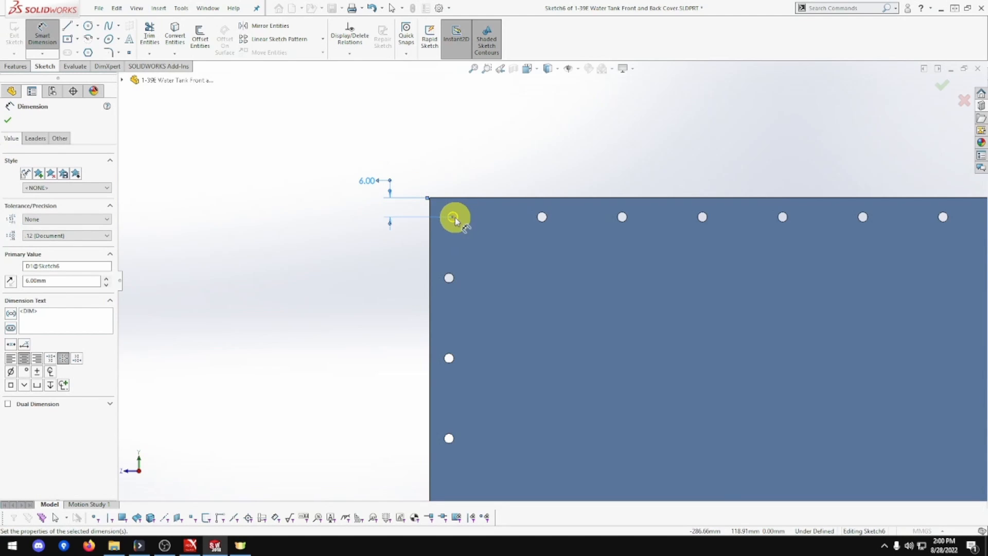
{"action": "left_click", "coordinate": [453, 216]}
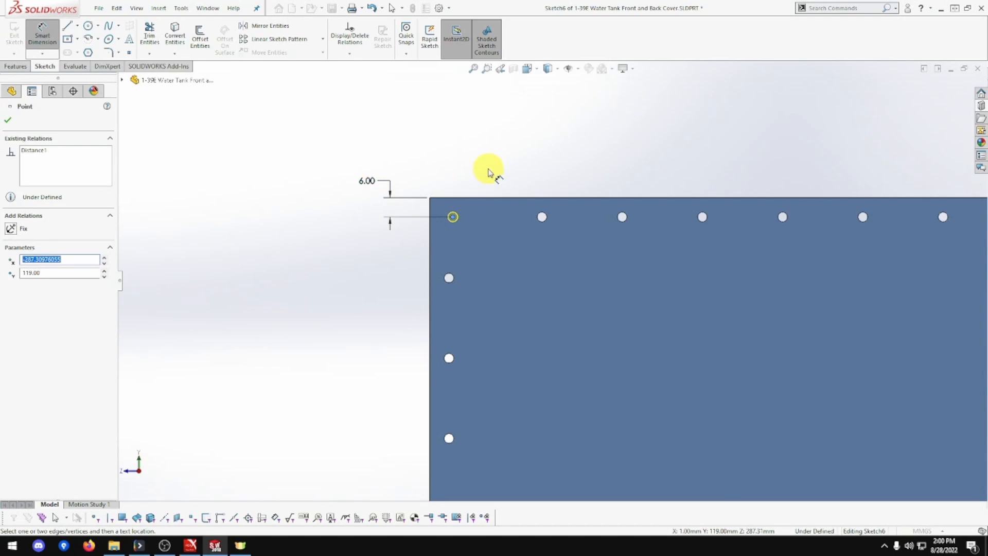
{"action": "left_click", "coordinate": [481, 198]}
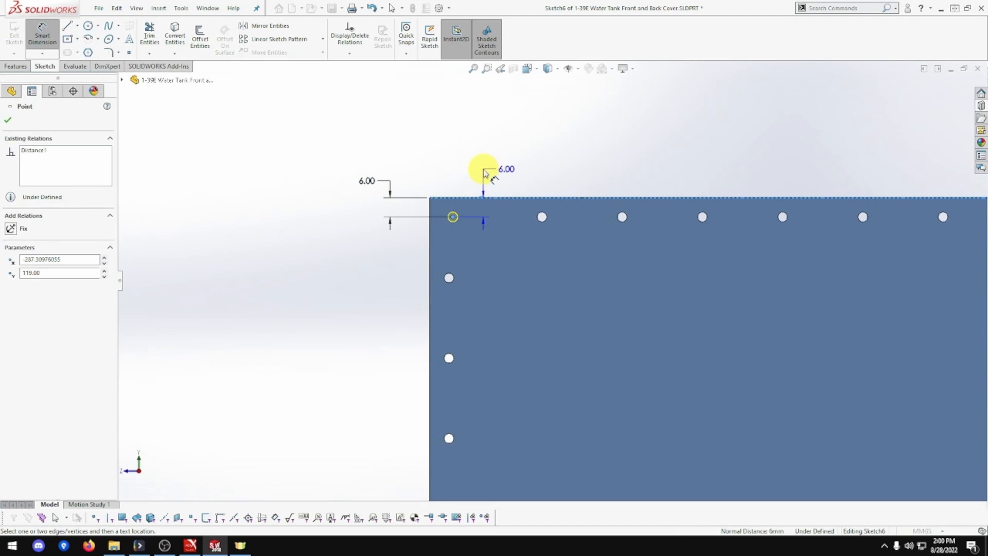
{"action": "left_click", "coordinate": [489, 174]}
{"action": "left_click", "coordinate": [565, 285]}
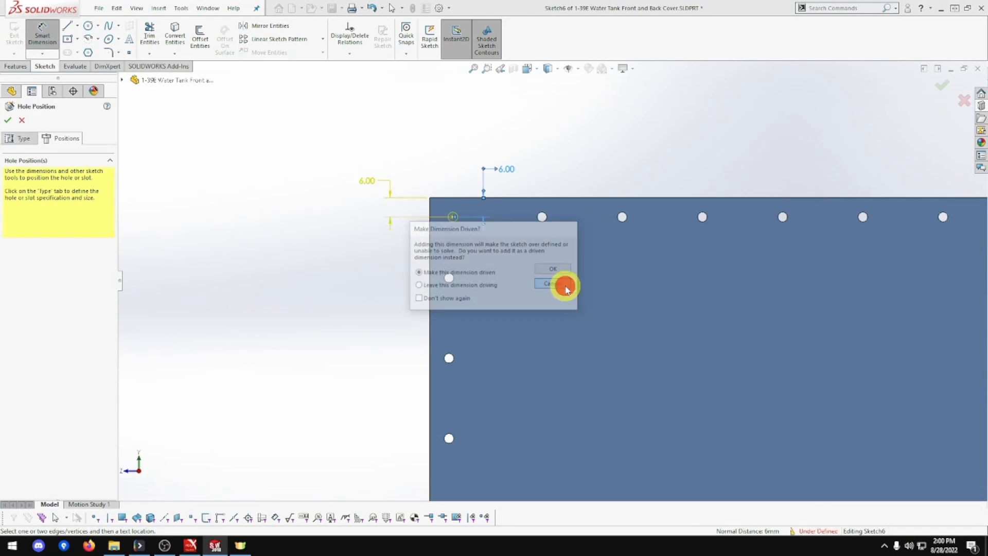
Dimension the upper-left corner hole point from the plate's left edge and set the distance to 6 mm
{"action": "left_click", "coordinate": [452, 218]}
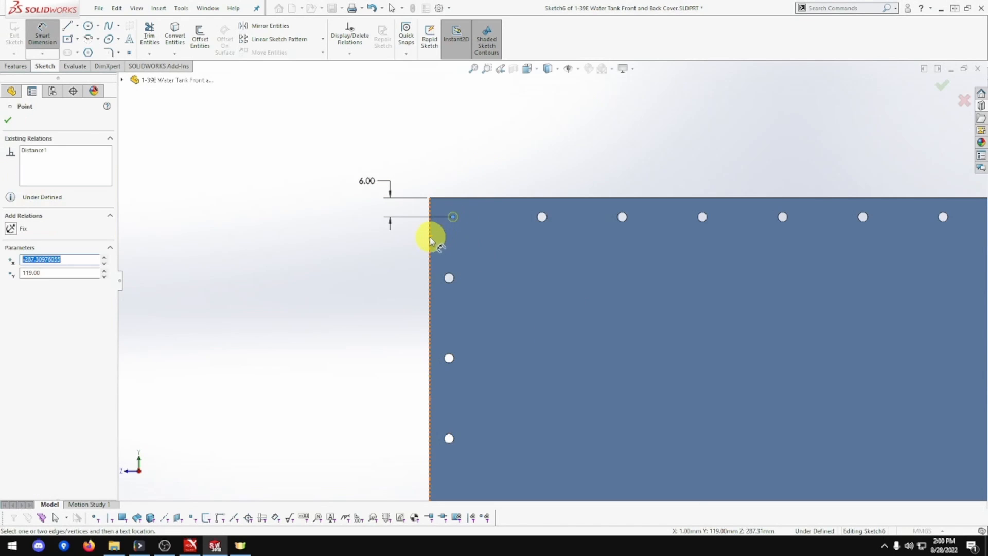
{"action": "left_click", "coordinate": [430, 237]}
{"action": "left_click", "coordinate": [391, 262]}
{"action": "type", "text": "6"}
{"action": "key", "text": "Return"}
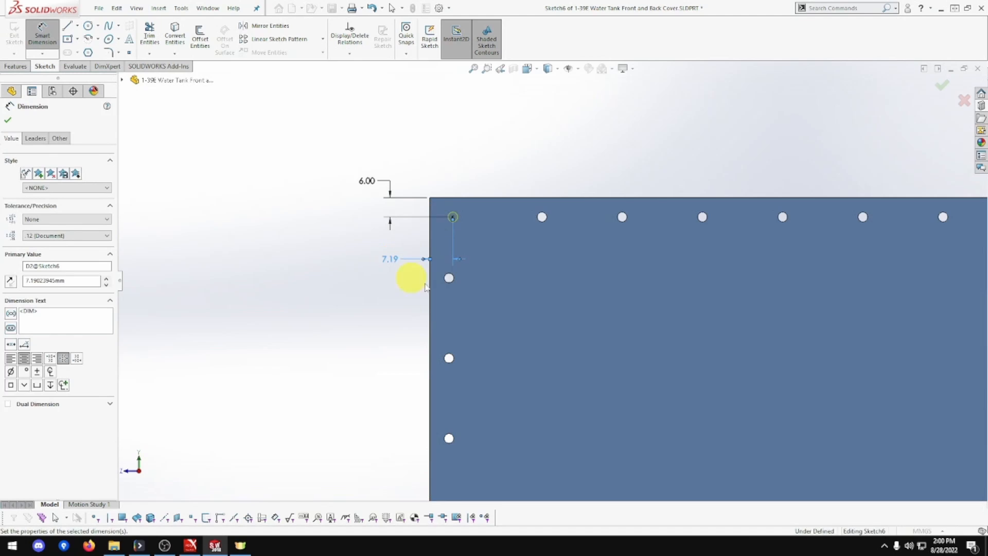
{"action": "scroll", "coordinate": [509, 312], "scroll_direction": "up", "scroll_amount": 5}
{"action": "scroll", "coordinate": [564, 382], "scroll_direction": "up", "scroll_amount": 2}
{"action": "scroll", "coordinate": [536, 446], "scroll_direction": "down", "scroll_amount": 10}
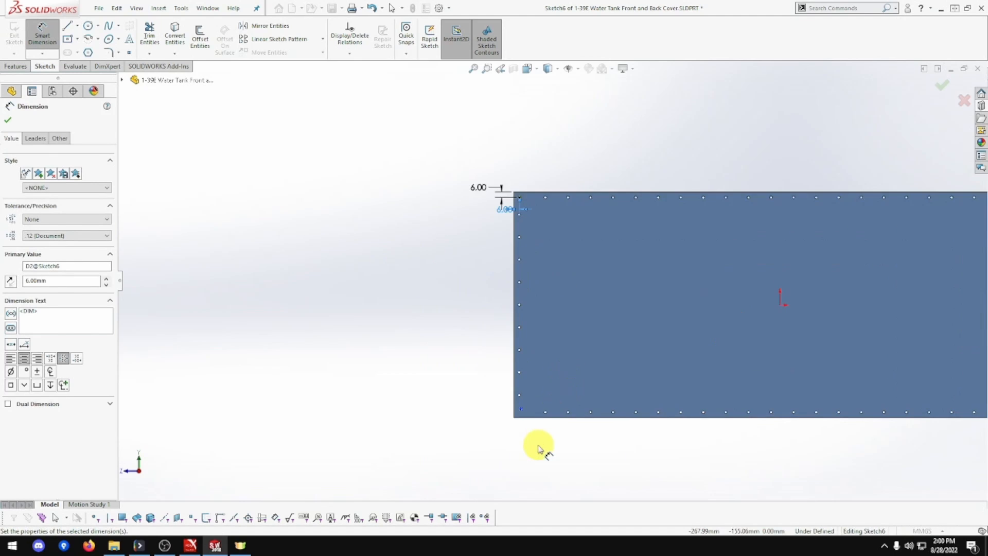
Dimension the lower-left corner hole point from the plate's lower edge and set the distance to 6 mm
{"action": "left_click", "coordinate": [485, 296]}
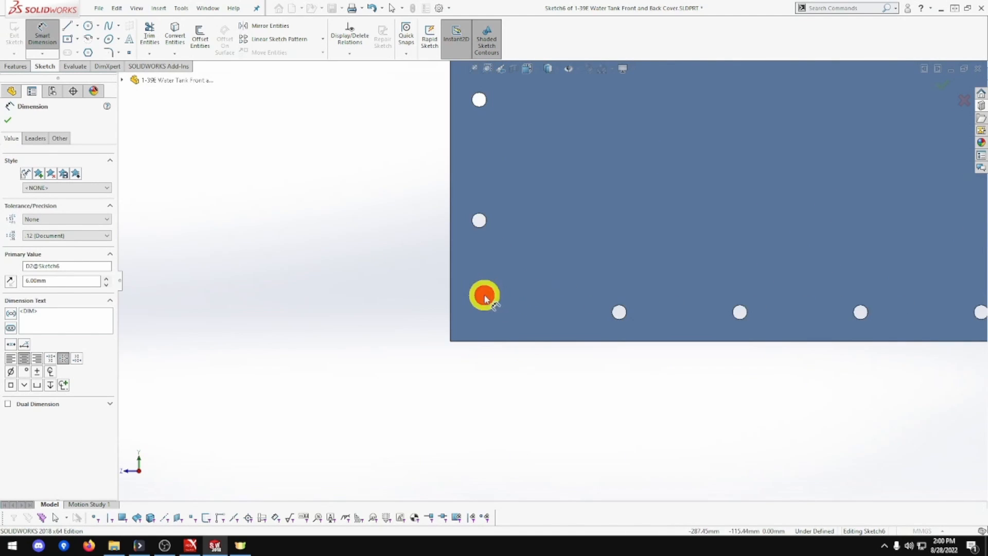
{"action": "left_click", "coordinate": [486, 340]}
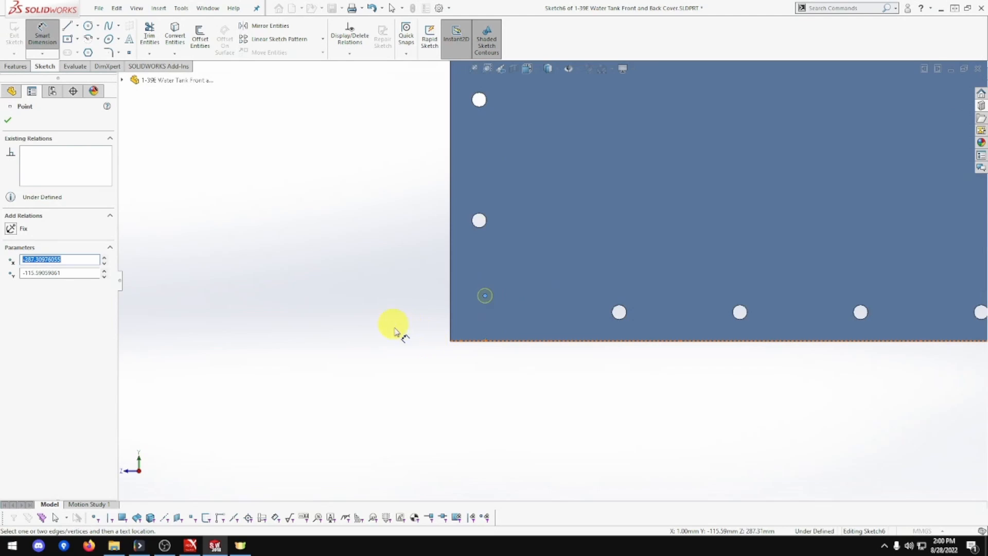
{"action": "left_click", "coordinate": [484, 340]}
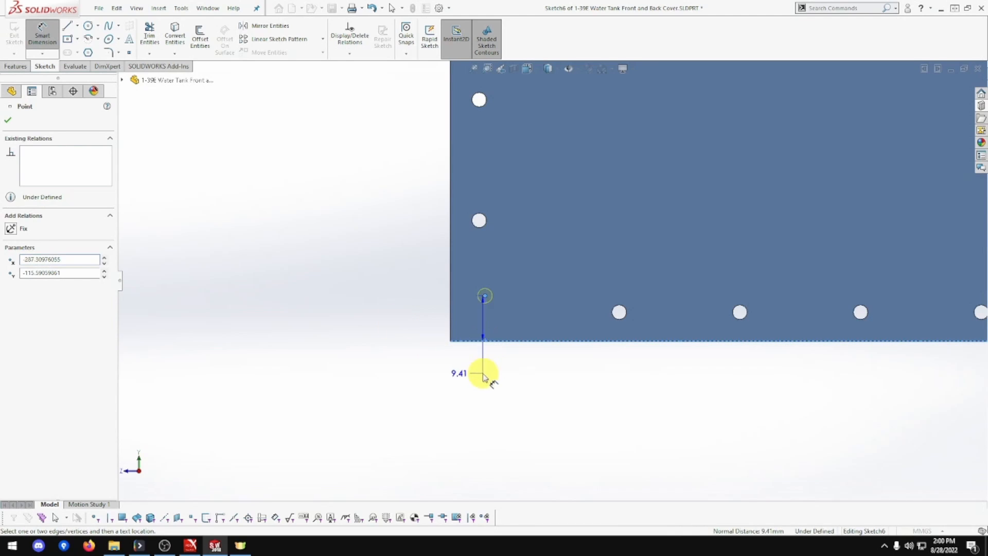
{"action": "left_click", "coordinate": [415, 396]}
{"action": "type", "text": "6"}
{"action": "key", "text": "Return"}
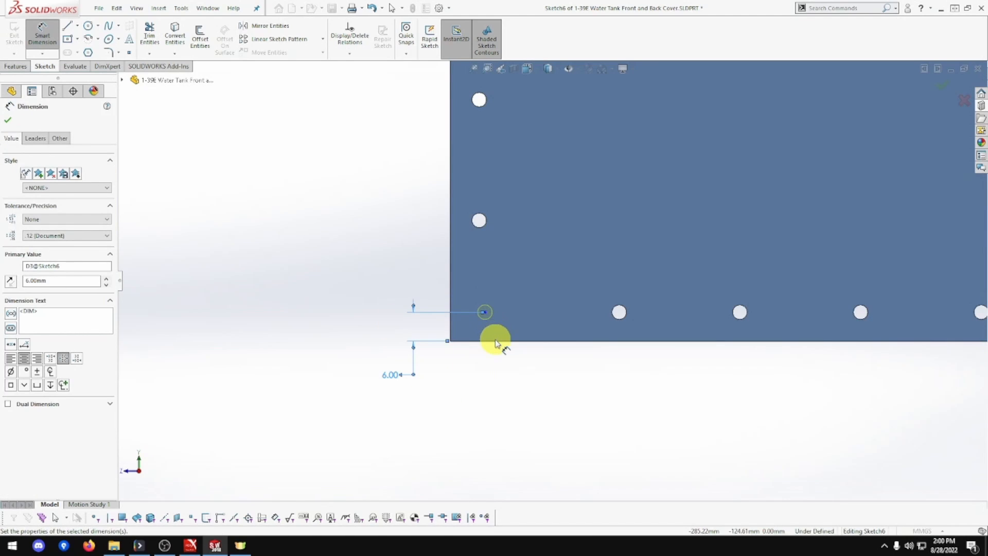
{"action": "left_click", "coordinate": [494, 341]}
{"action": "left_click", "coordinate": [484, 311]}
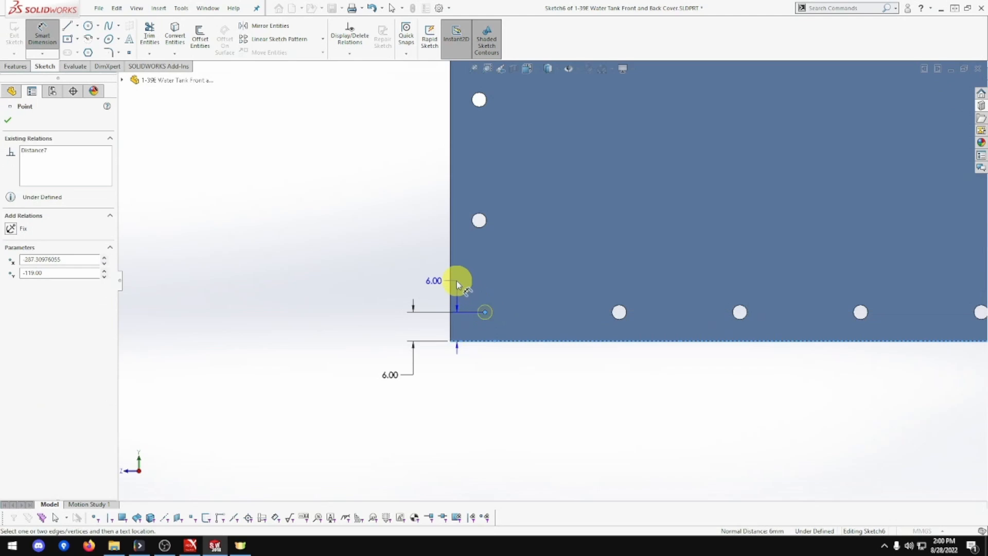
{"action": "left_click", "coordinate": [498, 331]}
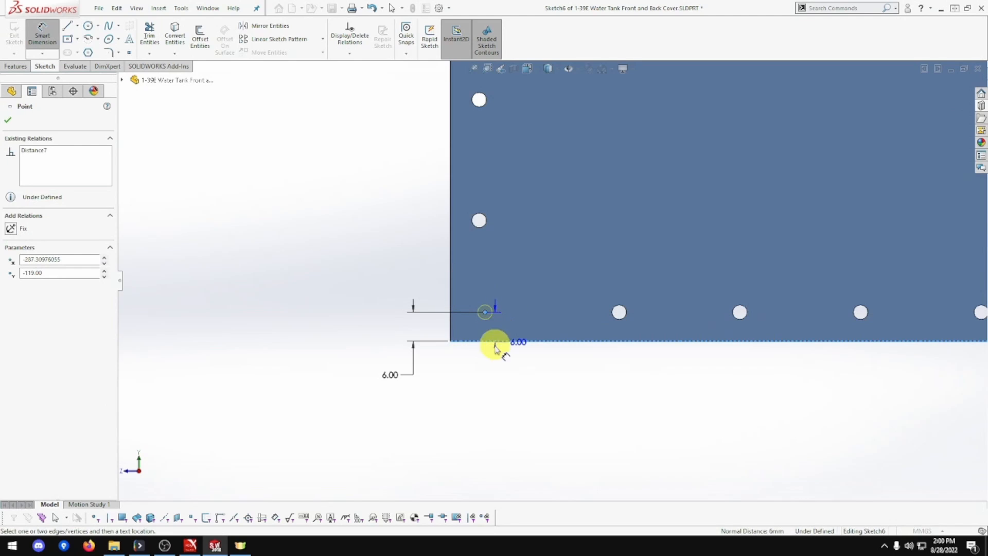
{"action": "key", "text": "Escape"}
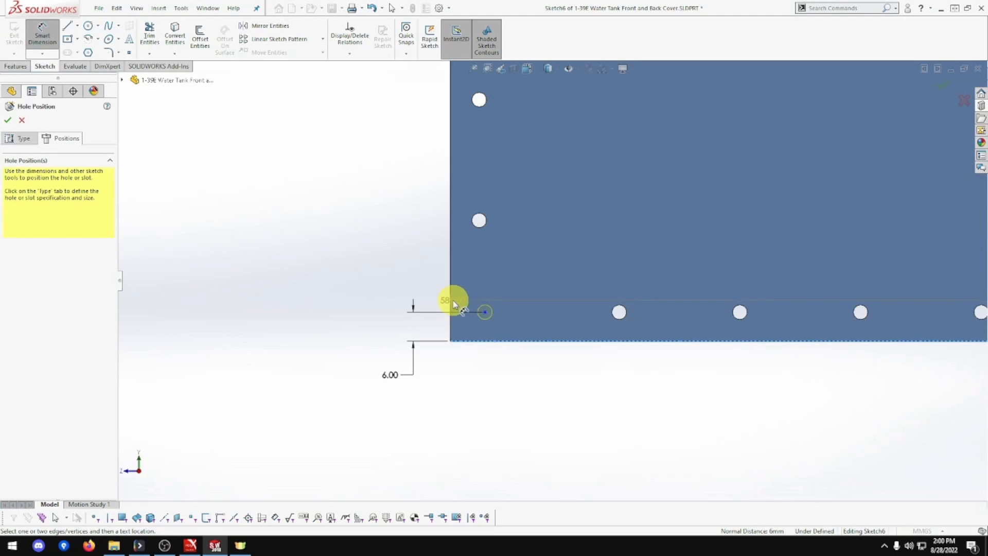
{"action": "key", "text": "Escape"}
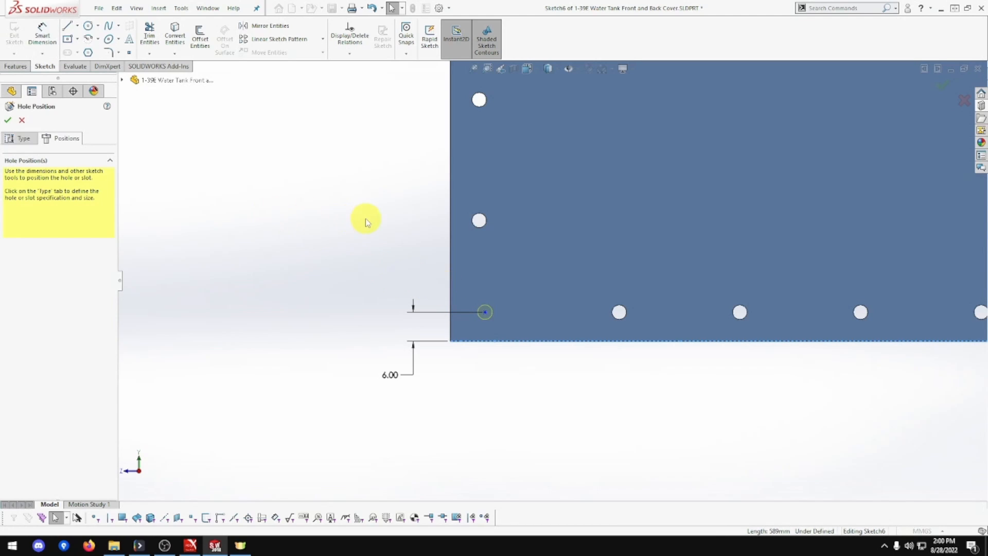
Dimension the lower-left corner hole point from the plate's left edge and set the distance to 6 mm
{"action": "left_click", "coordinate": [42, 35]}
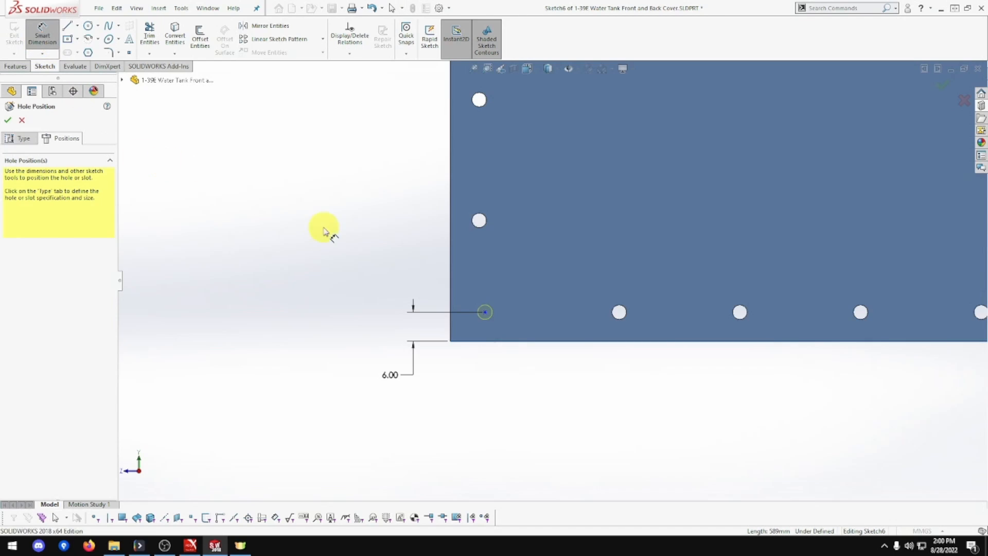
{"action": "left_click", "coordinate": [484, 312]}
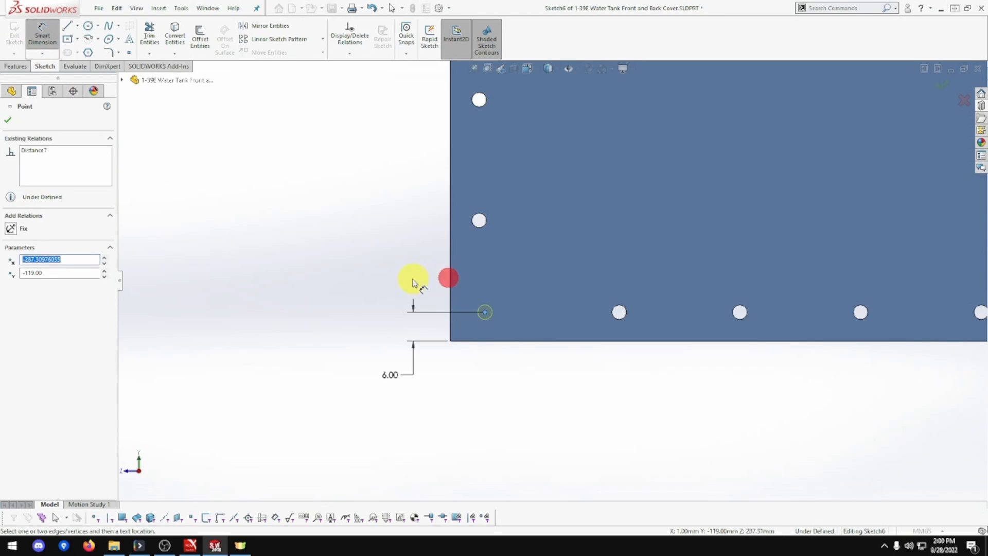
{"action": "left_click", "coordinate": [451, 285]}
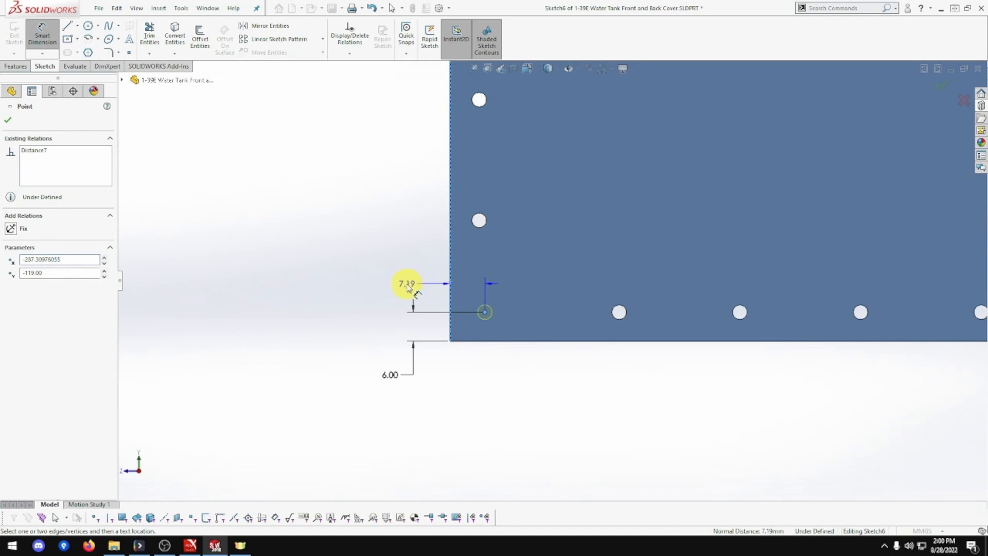
{"action": "left_click", "coordinate": [393, 283]}
{"action": "type", "text": "6"}
{"action": "key", "text": "Return"}
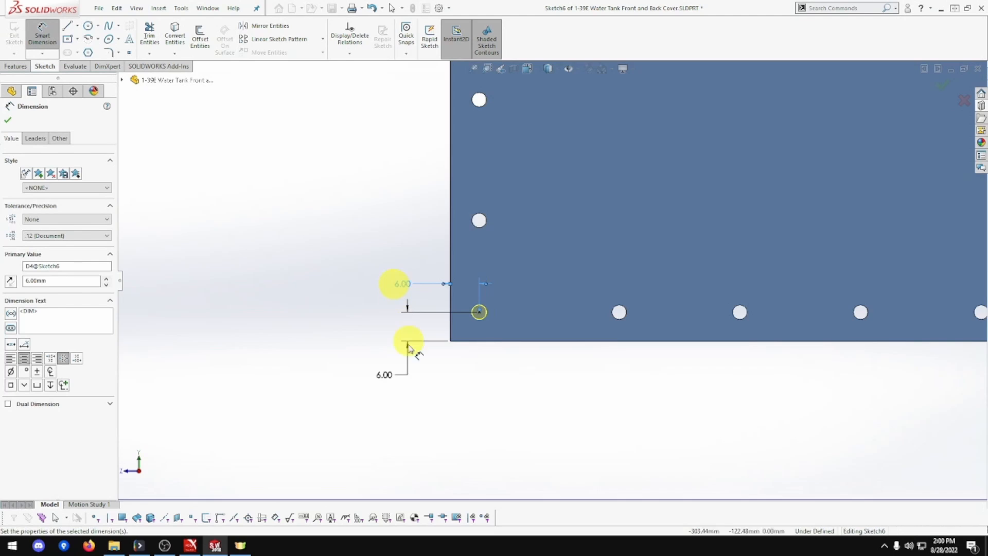
Dimension the lower-right corner hole point from the plate's right edge and set the distance to 6 mm
{"action": "scroll", "coordinate": [444, 355], "scroll_direction": "up", "scroll_amount": 5}
{"action": "scroll", "coordinate": [569, 346], "scroll_direction": "up", "scroll_amount": 3}
{"action": "scroll", "coordinate": [703, 329], "scroll_direction": "up", "scroll_amount": 2}
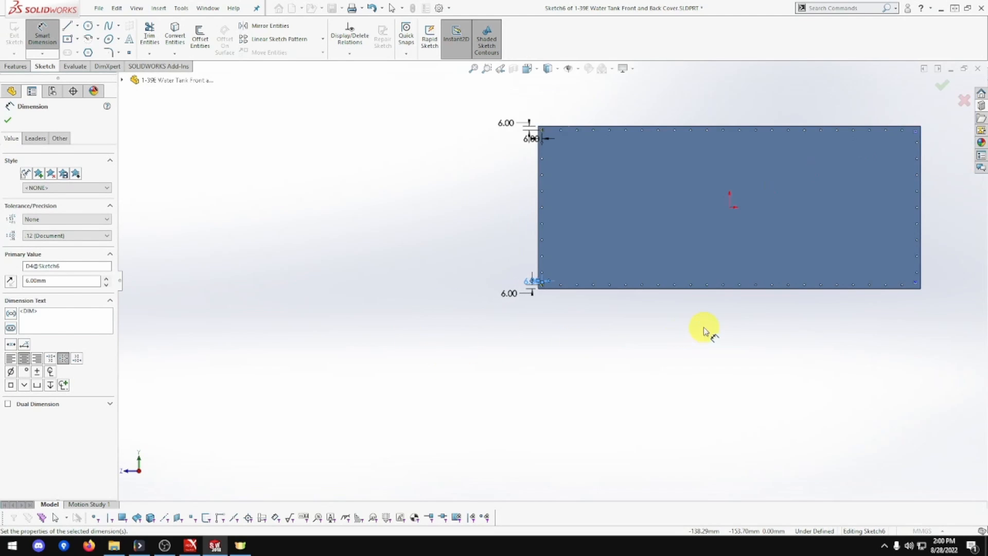
{"action": "scroll", "coordinate": [915, 293], "scroll_direction": "down", "scroll_amount": 3}
{"action": "scroll", "coordinate": [794, 270], "scroll_direction": "down", "scroll_amount": 4}
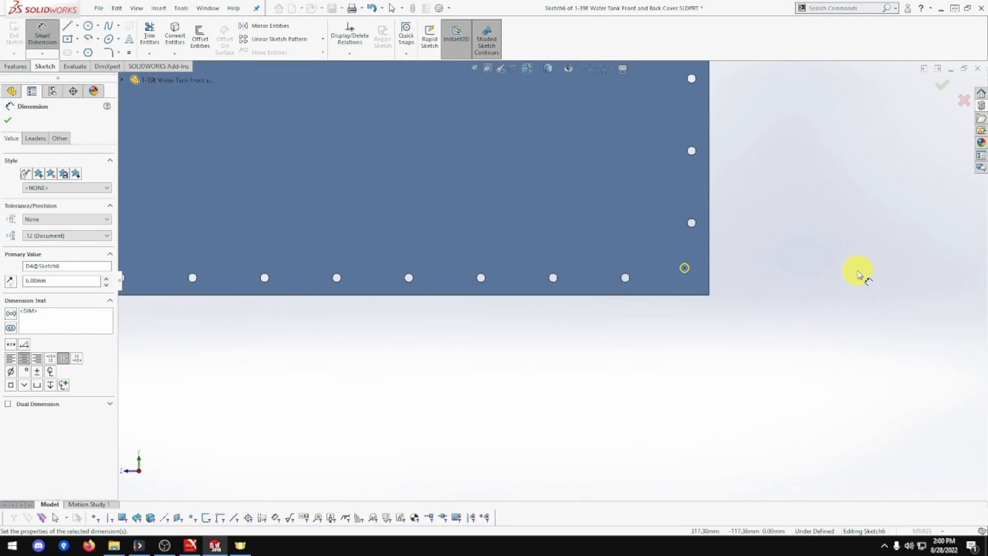
{"action": "left_click", "coordinate": [564, 269]}
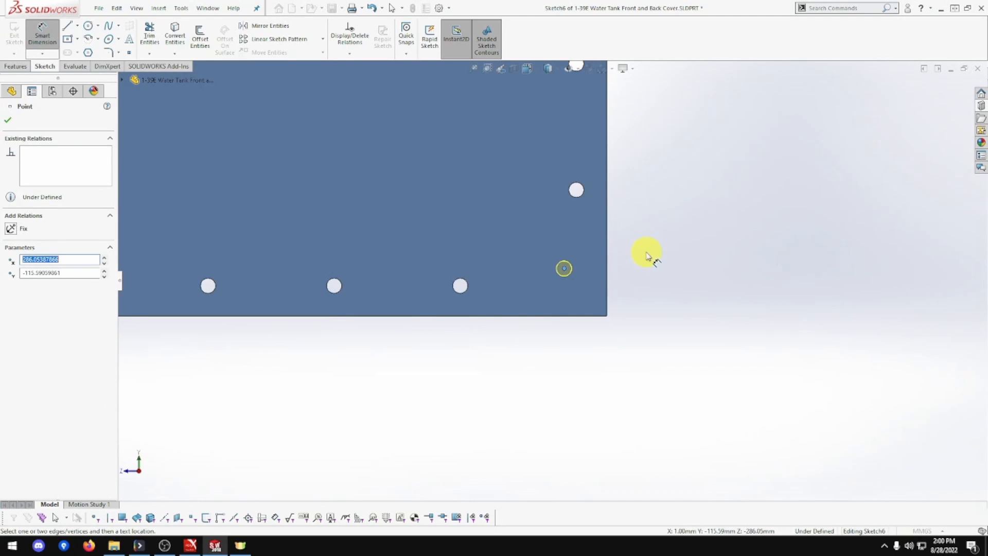
{"action": "left_click", "coordinate": [608, 267]}
{"action": "left_click", "coordinate": [648, 250]}
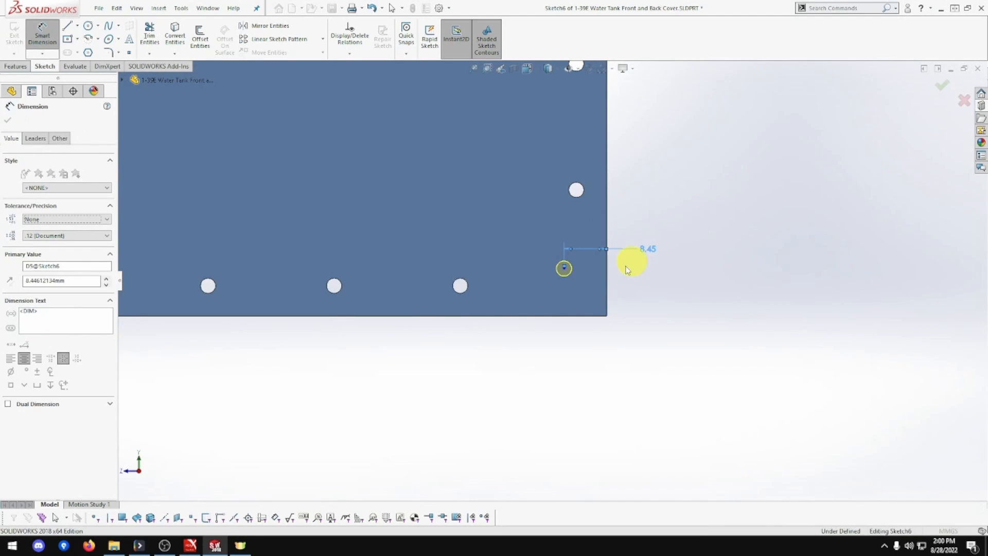
{"action": "type", "text": "6"}
{"action": "key", "text": "Return"}
Dimension the lower-right corner hole point from the plate's lower edge and set the distance to 6 mm
{"action": "left_click", "coordinate": [576, 269]}
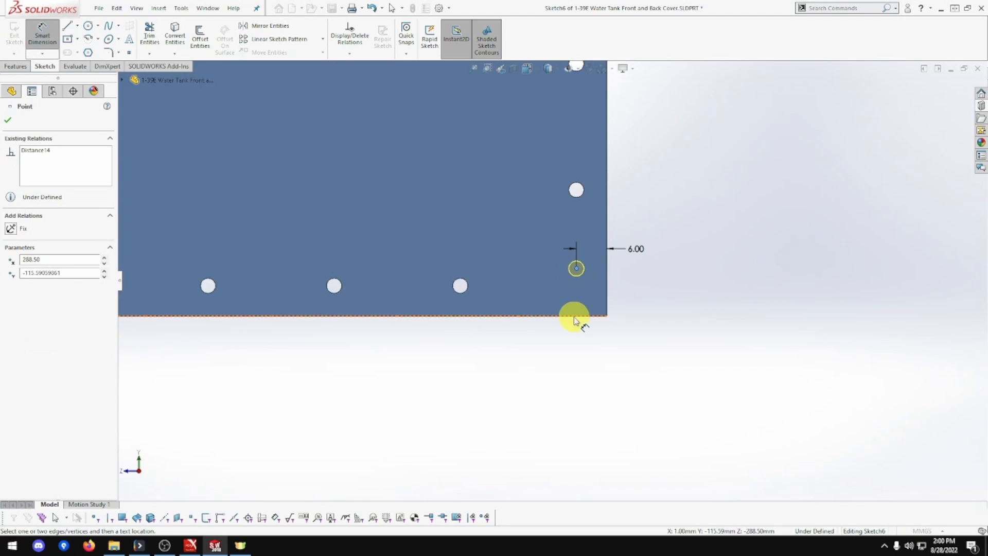
{"action": "left_click", "coordinate": [577, 316]}
{"action": "left_click", "coordinate": [618, 355]}
{"action": "type", "text": "6@Sketch6"}
{"action": "key", "text": "Return"}
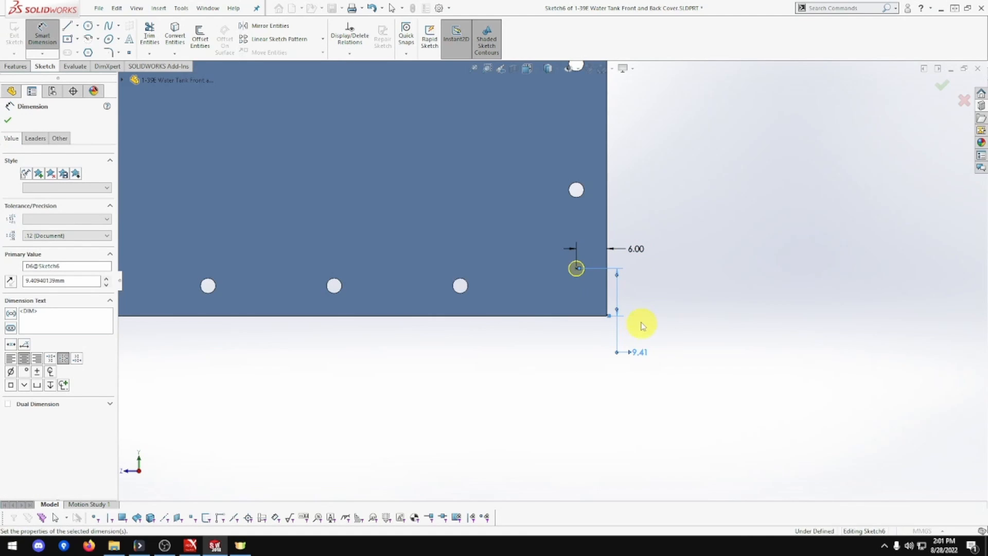
Dimension the upper-right corner hole point from the plate's upper edge and set the distance to 6 mm
{"action": "scroll", "coordinate": [643, 316], "scroll_direction": "up", "scroll_amount": 9}
{"action": "scroll", "coordinate": [558, 148], "scroll_direction": "down", "scroll_amount": 5}
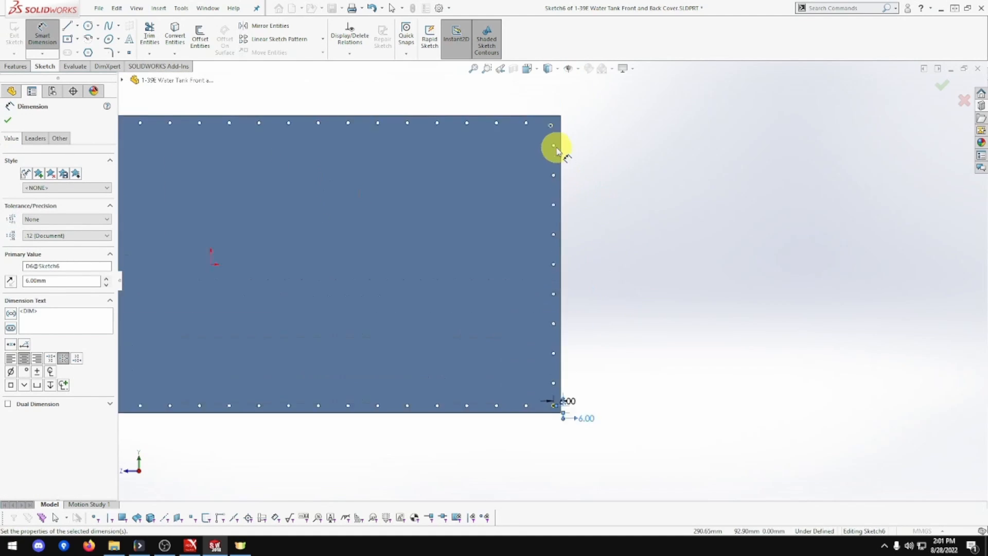
{"action": "left_click", "coordinate": [527, 150]}
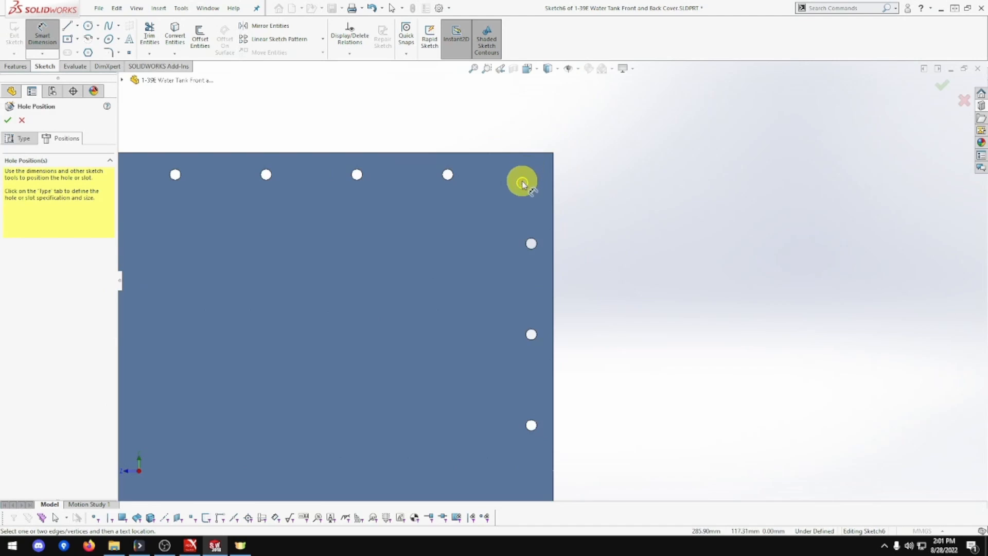
{"action": "left_click", "coordinate": [522, 183]}
{"action": "left_click", "coordinate": [526, 153]}
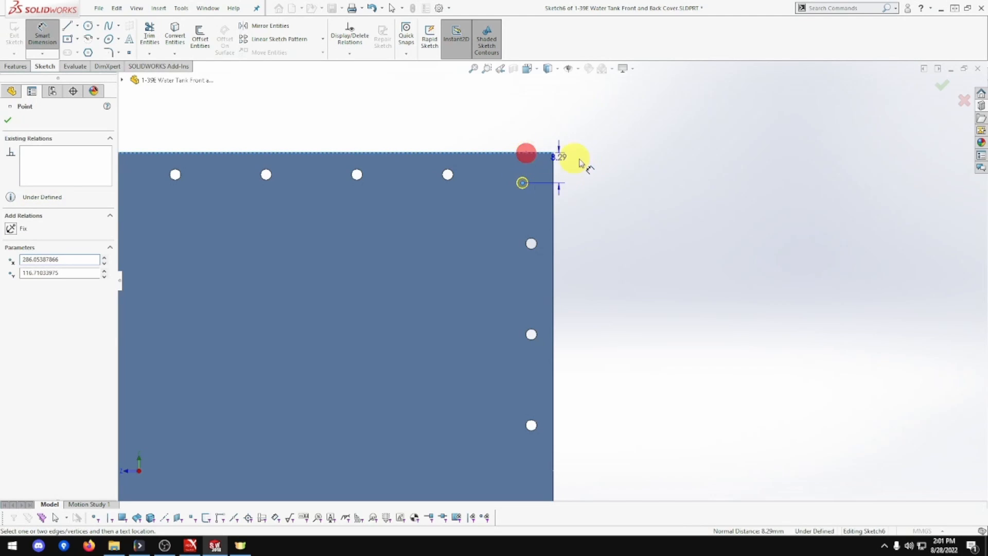
{"action": "left_click", "coordinate": [595, 166]}
{"action": "type", "text": "6"}
{"action": "key", "text": "Return"}
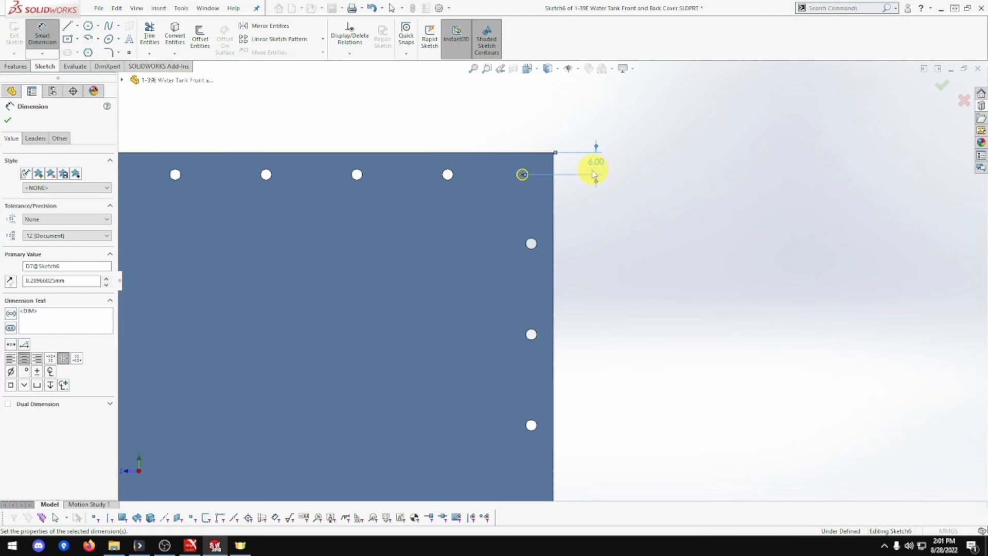
Dimension the upper-right corner hole point from the plate's right edge and set the distance to 6 mm
{"action": "left_click", "coordinate": [550, 185]}
{"action": "left_click", "coordinate": [522, 176]}
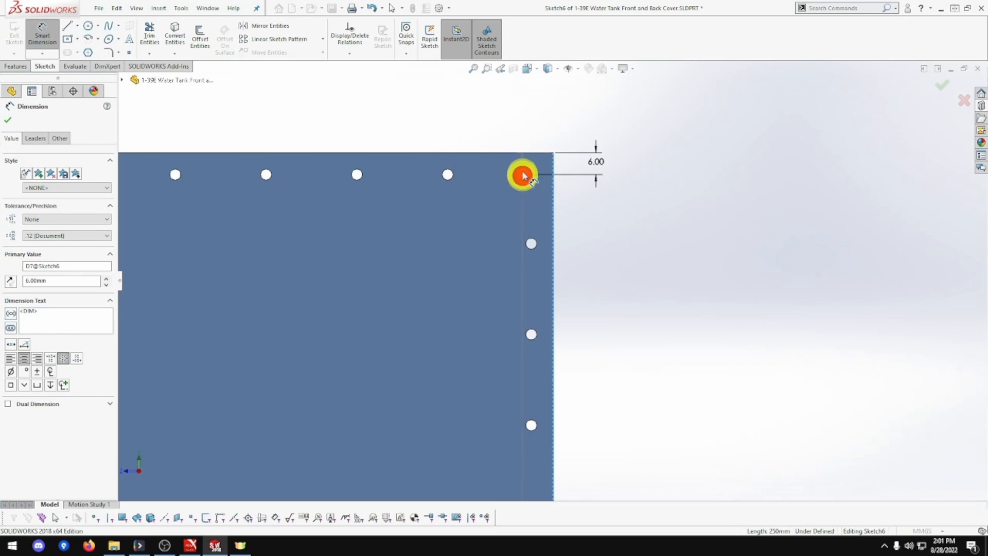
{"action": "left_click", "coordinate": [494, 129]}
{"action": "type", "text": "6"}
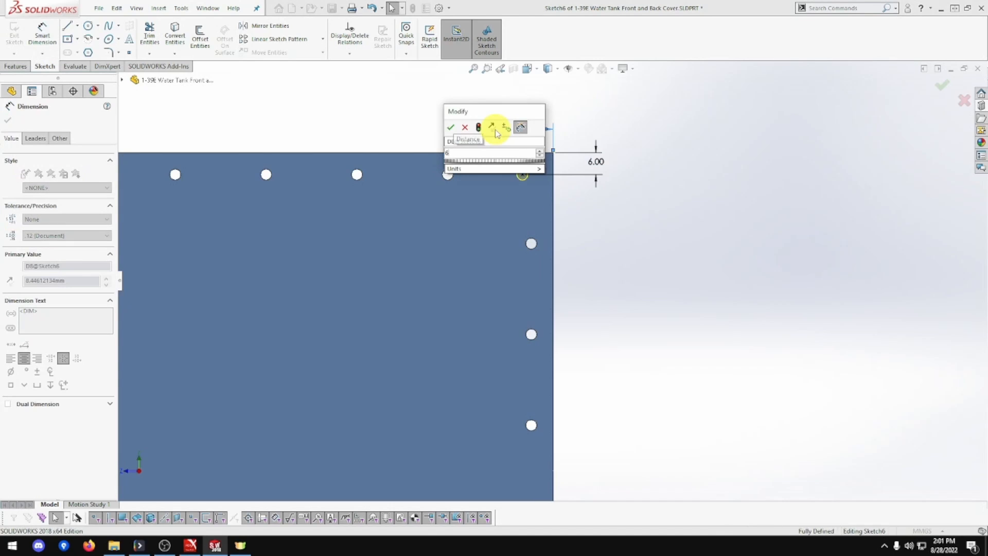
{"action": "key", "text": "Return"}
Finish the 3 mm dowel hole feature that cuts the four corner holes in the plate
{"action": "scroll", "coordinate": [489, 149], "scroll_direction": "up", "scroll_amount": 4}
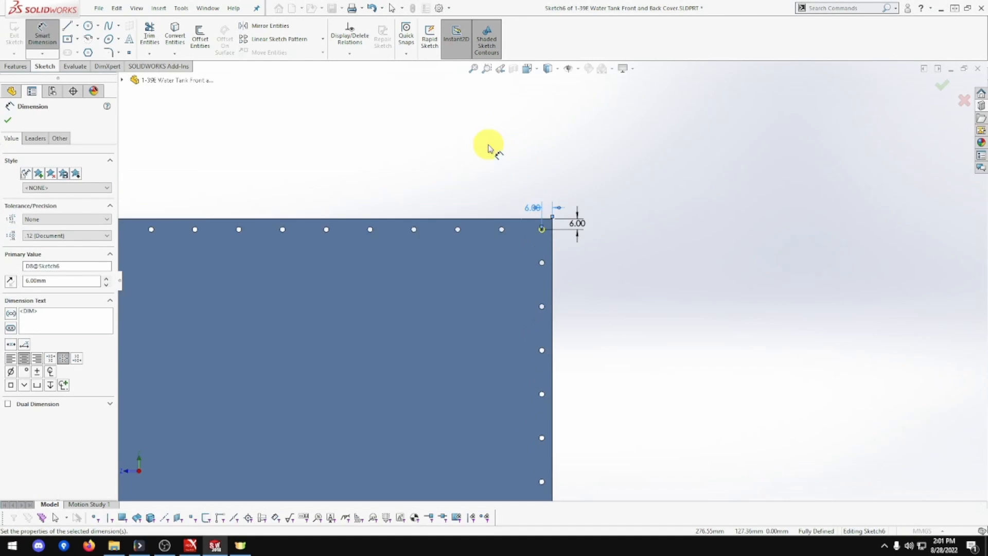
{"action": "left_click", "coordinate": [8, 120]}
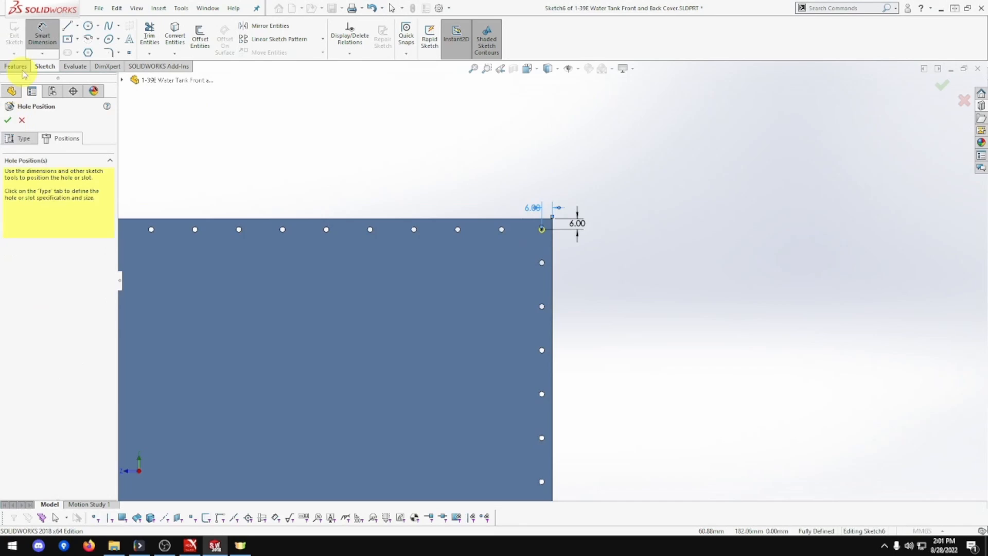
{"action": "key", "text": "Escape"}
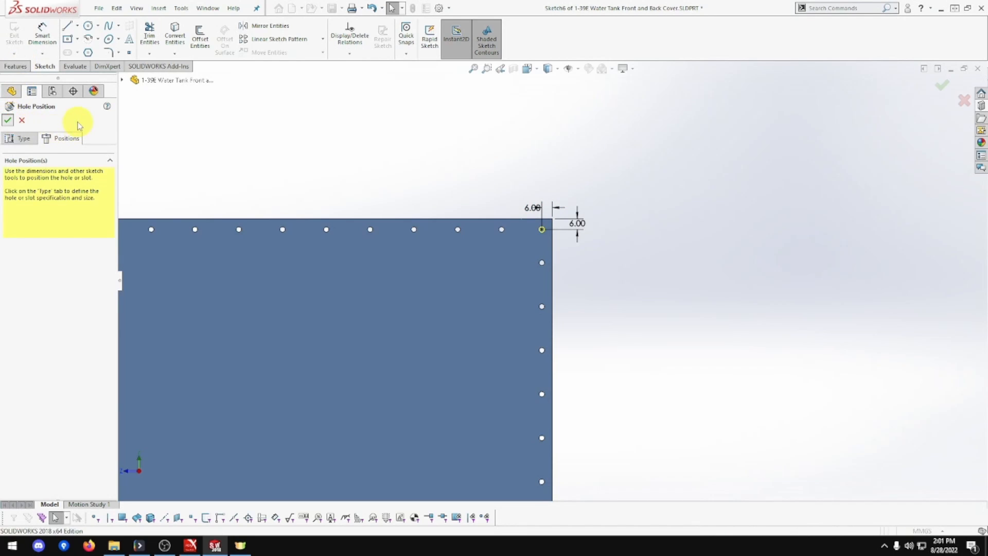
{"action": "left_click", "coordinate": [8, 120]}
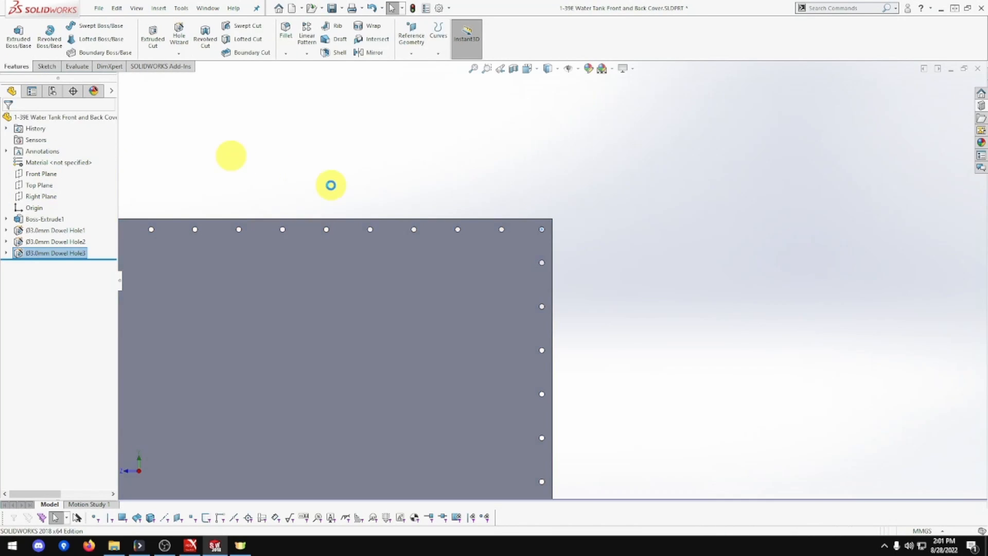
{"action": "left_click", "coordinate": [474, 76]}
{"action": "left_click", "coordinate": [472, 70]}
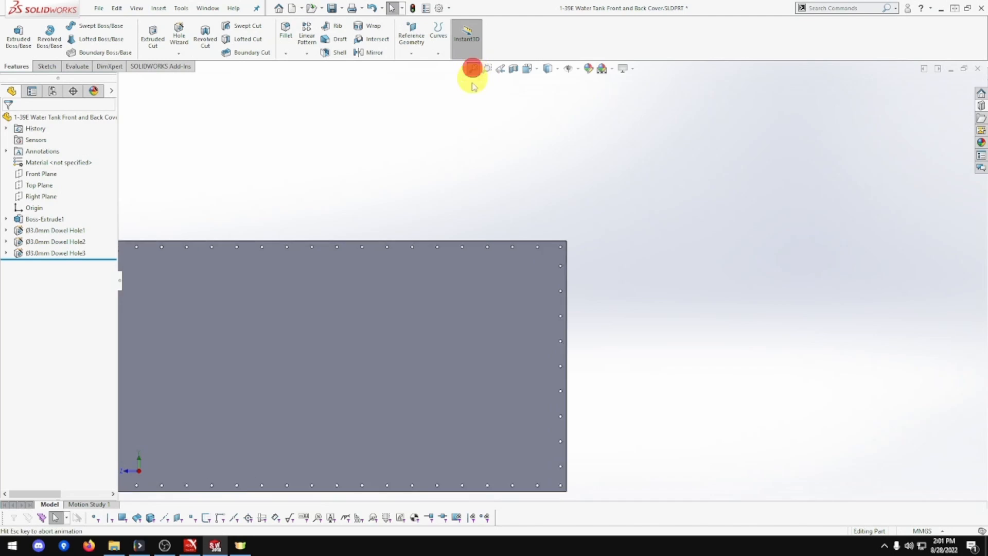
{"action": "middle_click_drag", "start_coordinate": [539, 260], "coordinate": [568, 184]}
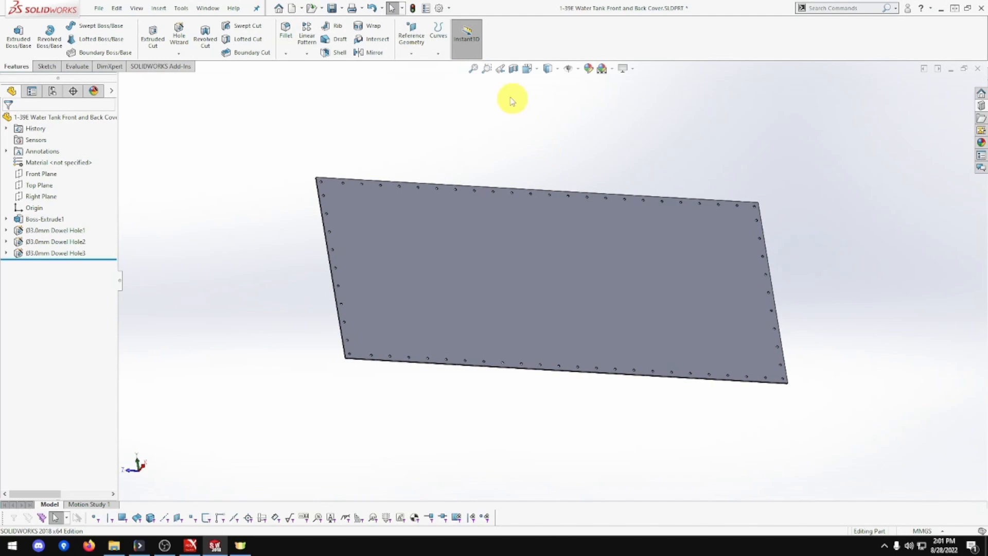